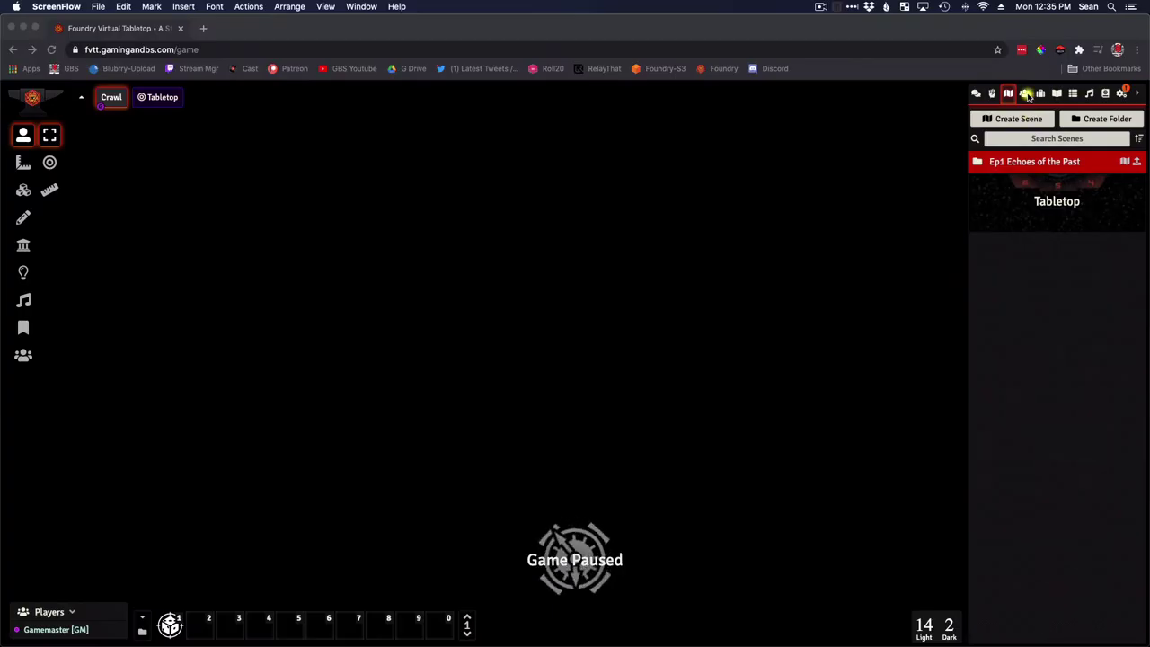
- Create a new character-type actor named "Lelsk" in the Pregens folder of the actors directory
click(1026, 96)
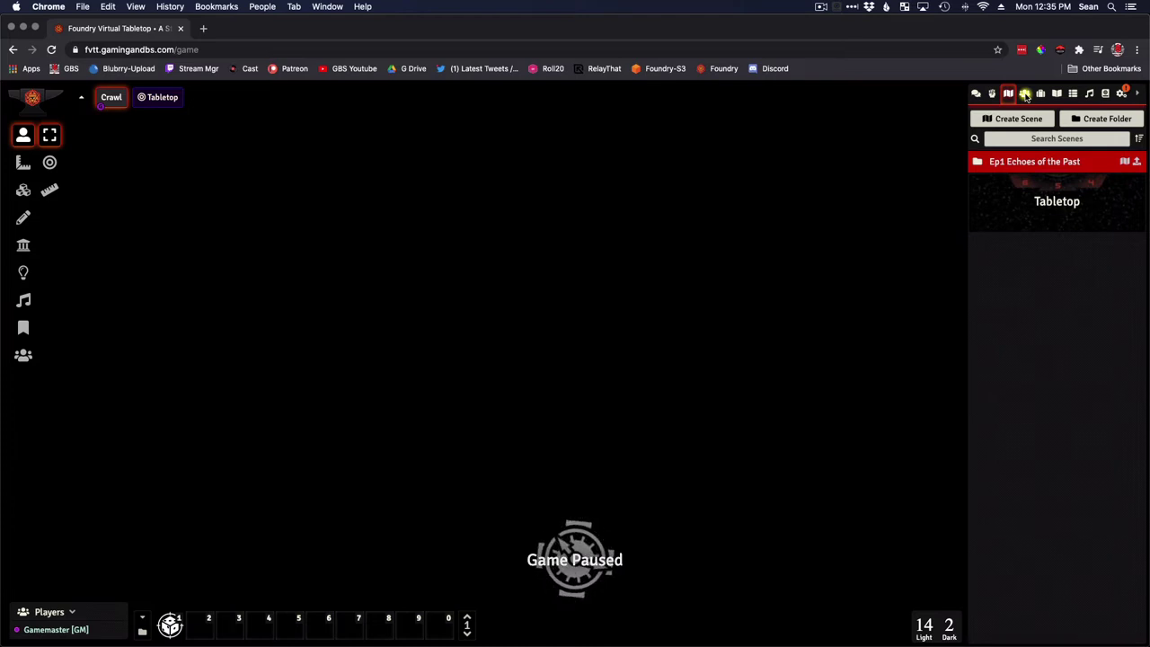
click(1025, 95)
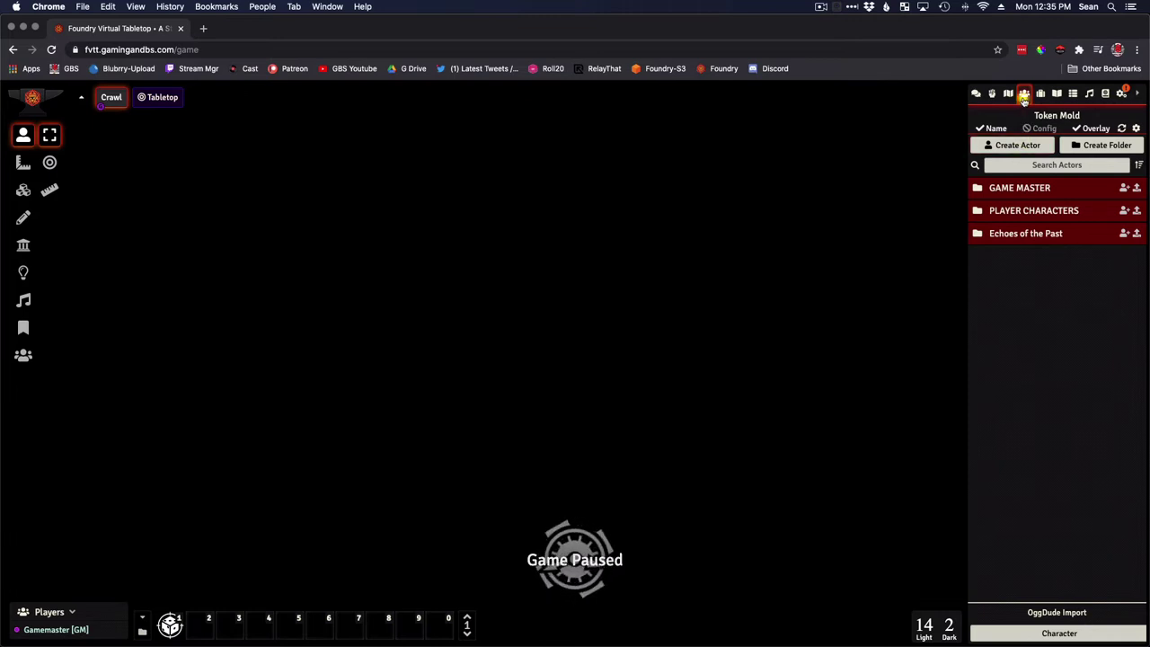
click(1020, 146)
click(911, 168)
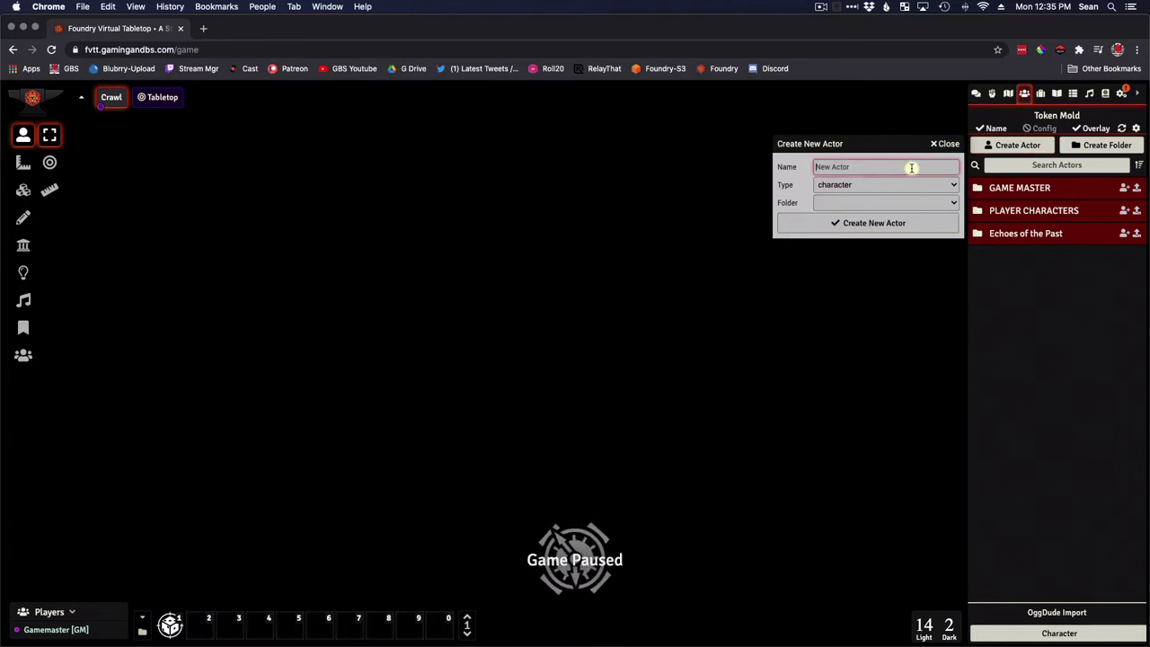
text(Lelsk)
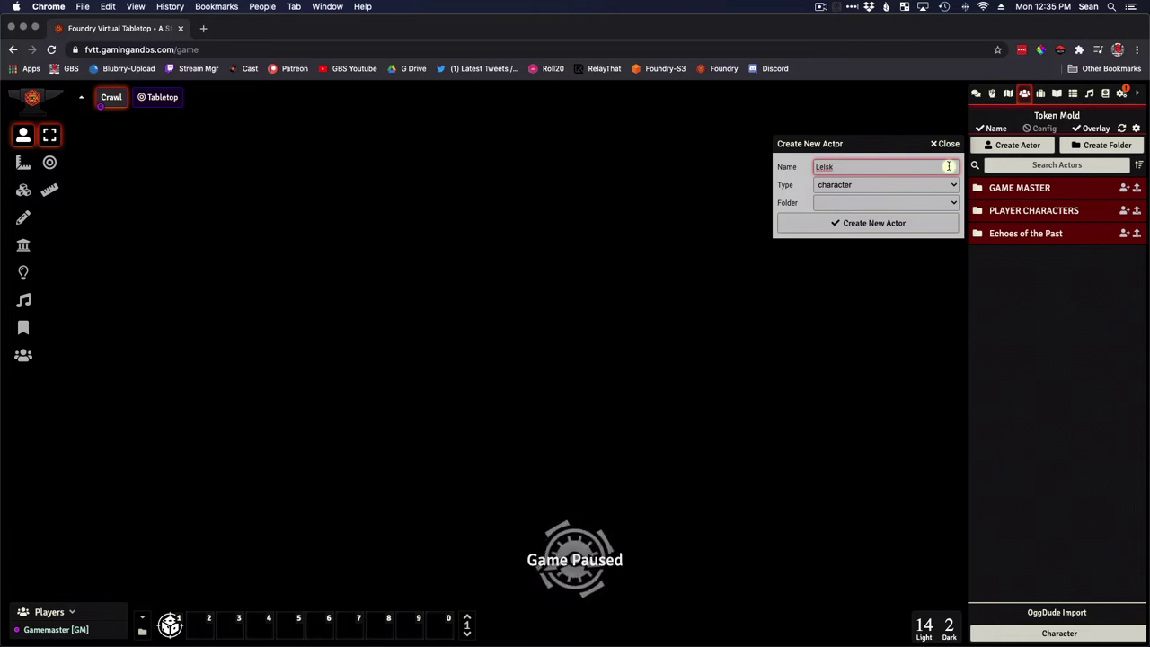
click(881, 203)
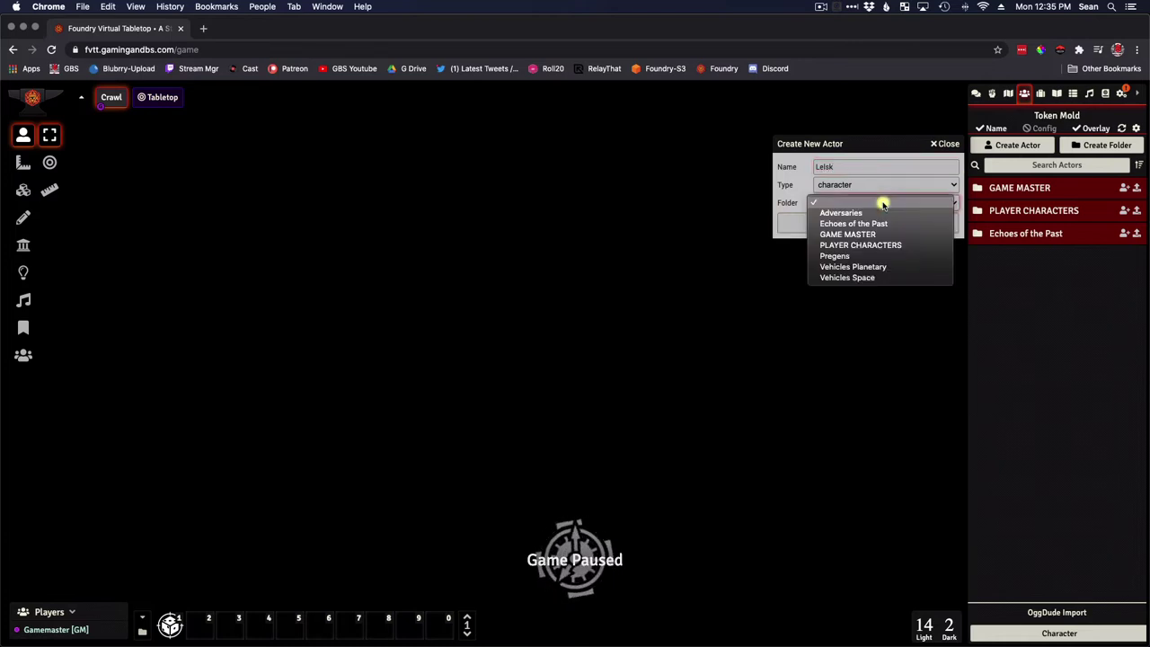
click(868, 256)
click(872, 225)
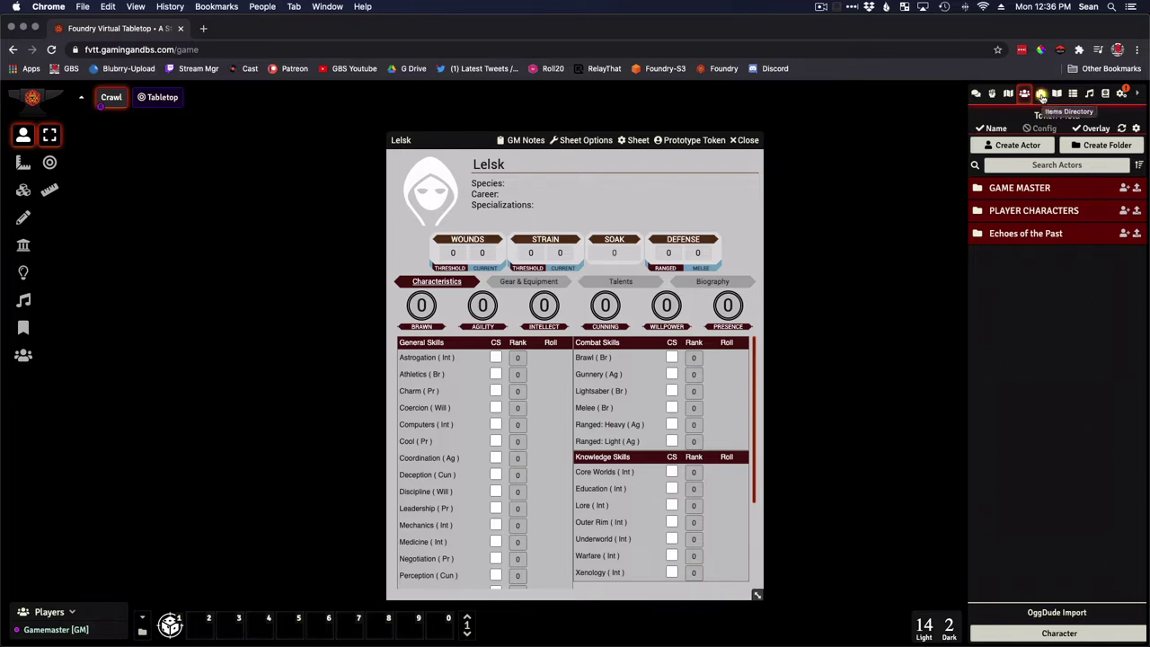
- Show the items directory, fold and unfold its filtered folders, and clear the existing "hl" search filter
click(1041, 94)
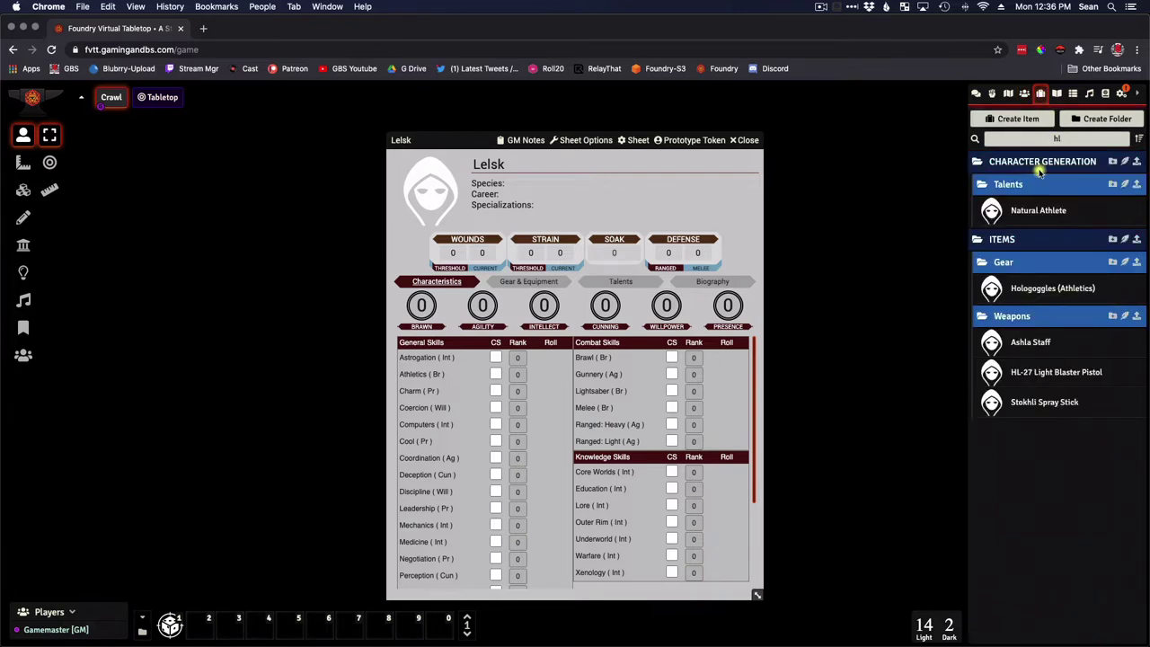
click(1003, 183)
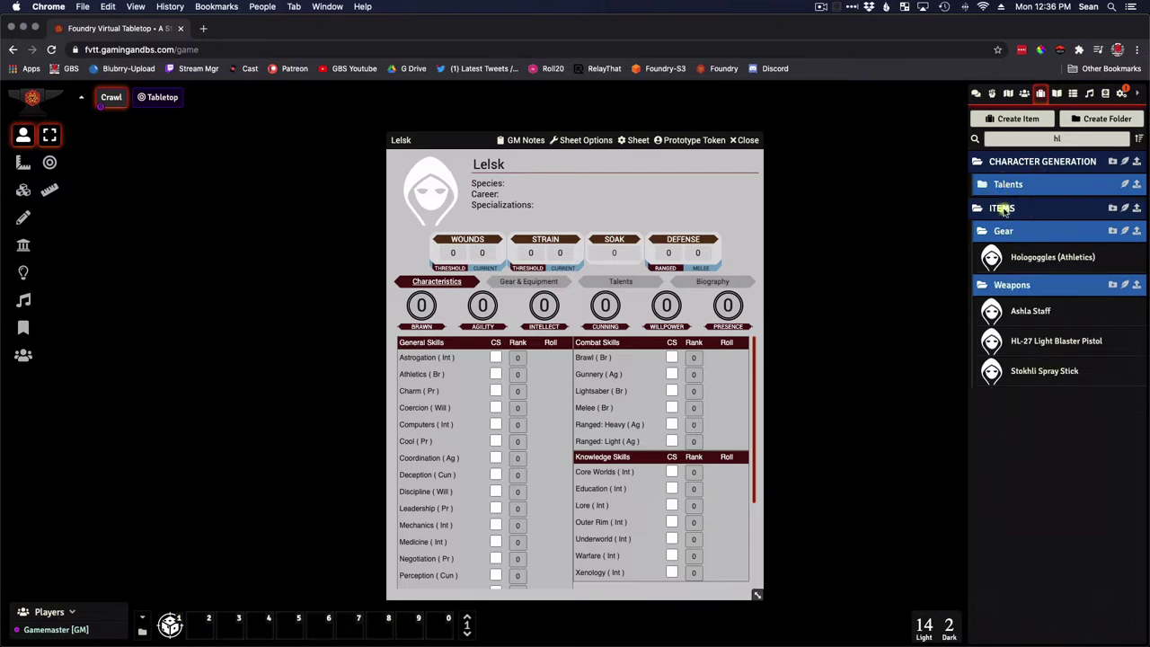
click(1003, 208)
click(1010, 183)
click(1010, 162)
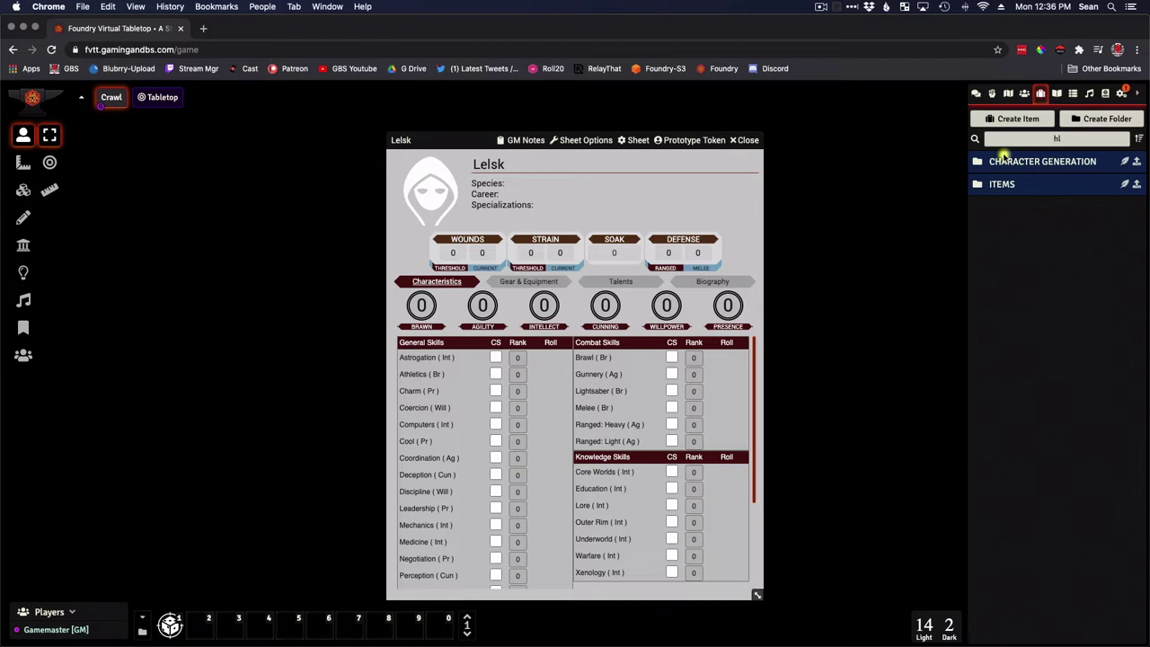
click(1004, 162)
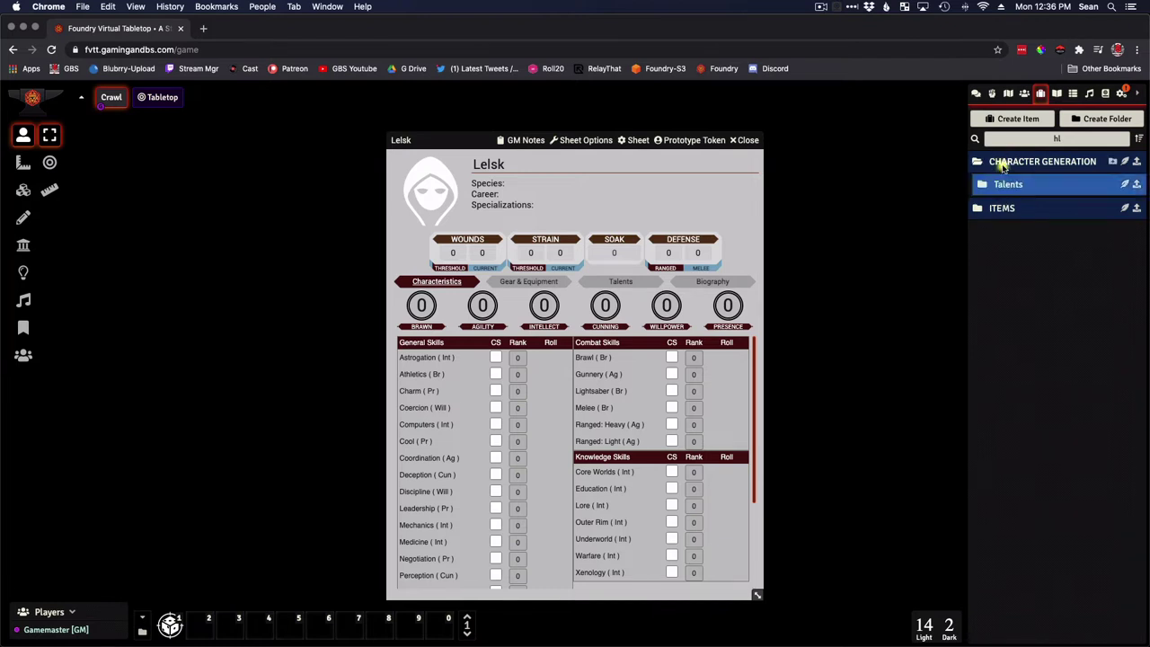
click(1006, 183)
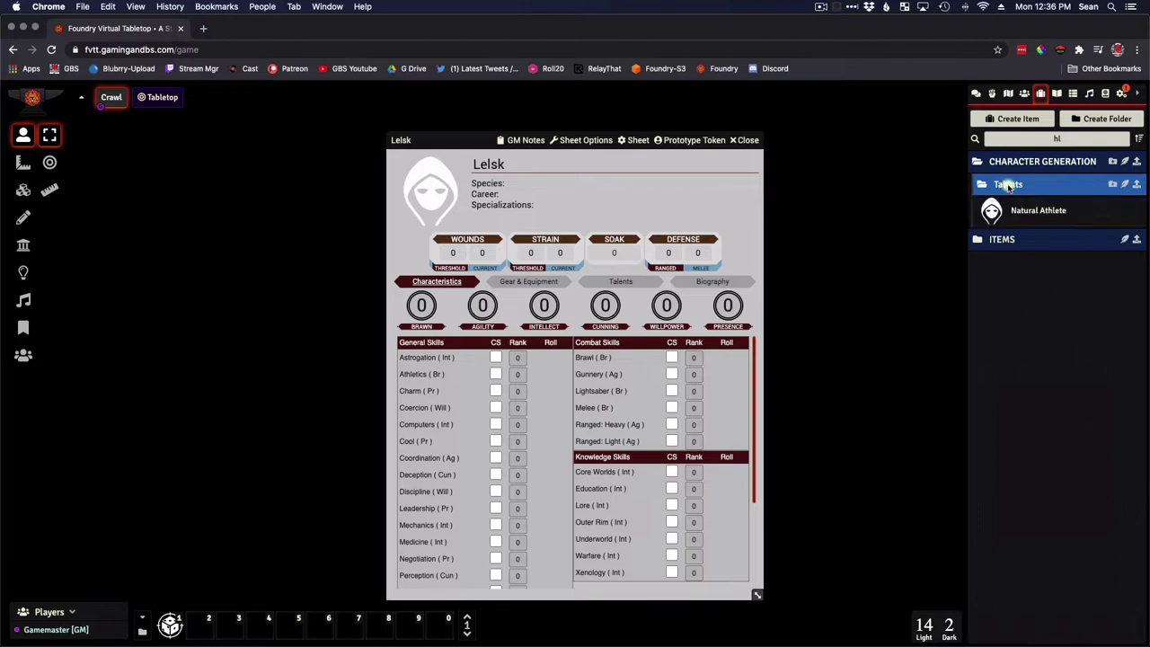
click(989, 239)
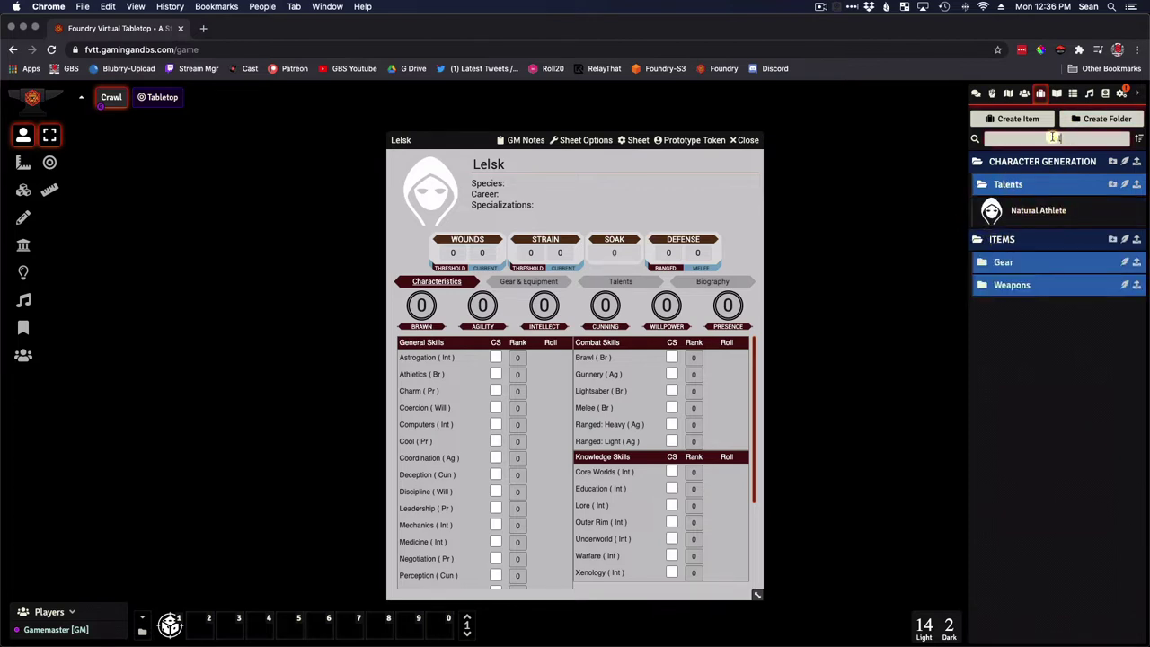
key(BackSpace)
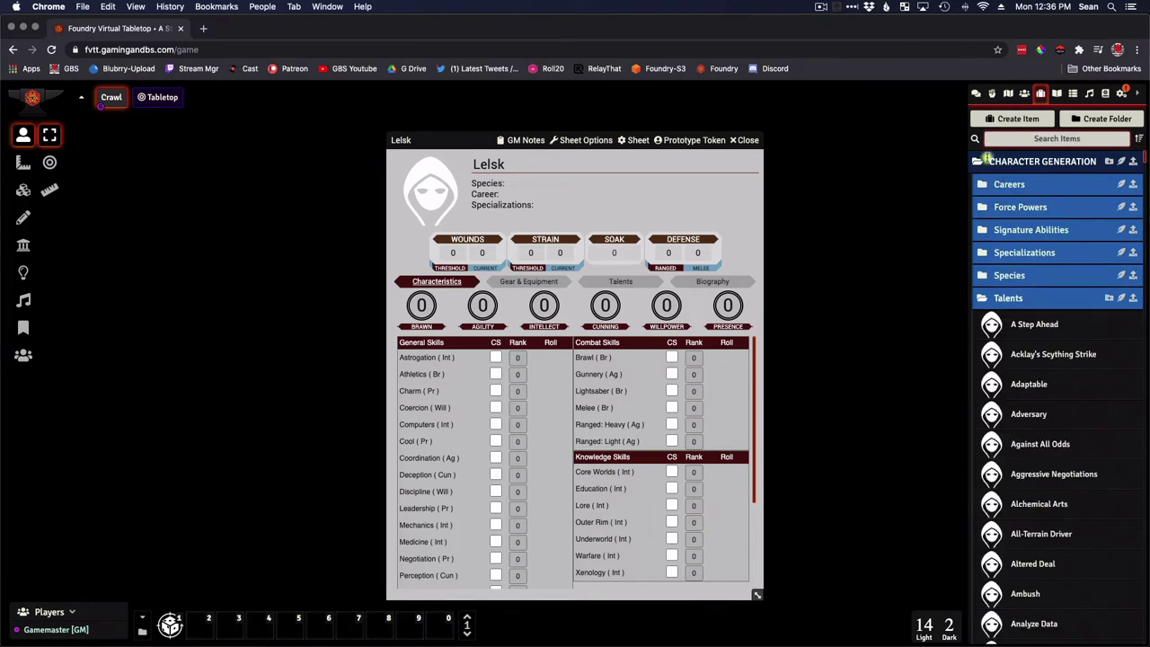
- Look through the Armor, Gear and Weapons item folders, leaving them, Talents and CHARACTER GENERATION collapsed
click(1007, 300)
click(1013, 394)
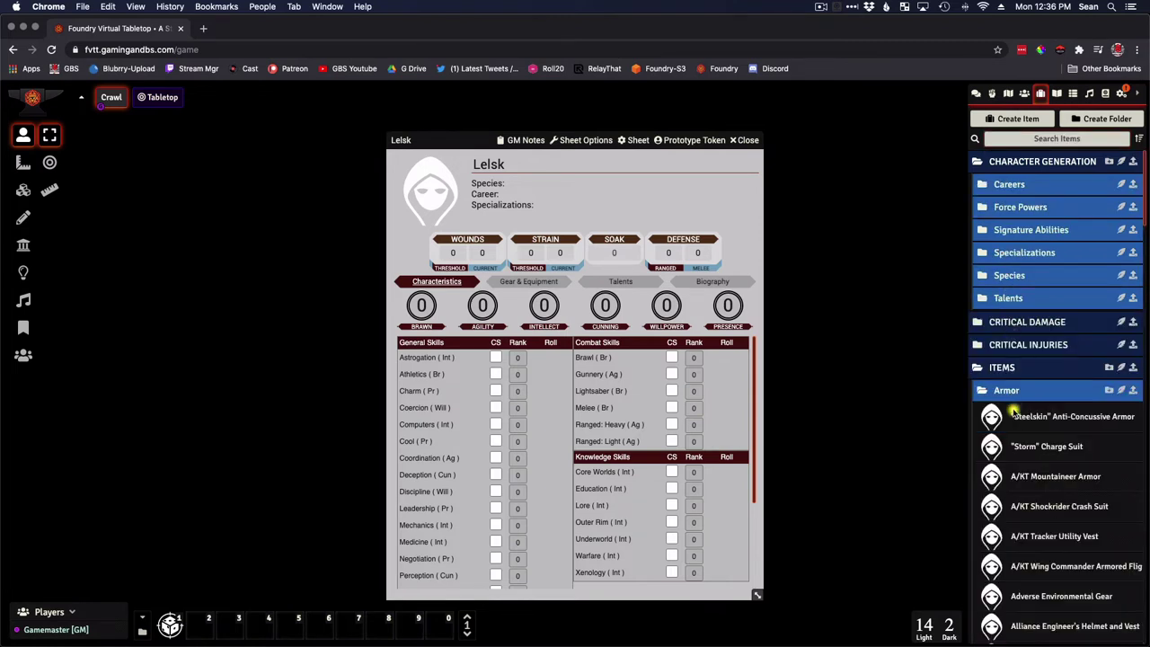
scroll(988, 440, down, 10)
scroll(992, 418, up, 10)
click(1007, 392)
click(1004, 413)
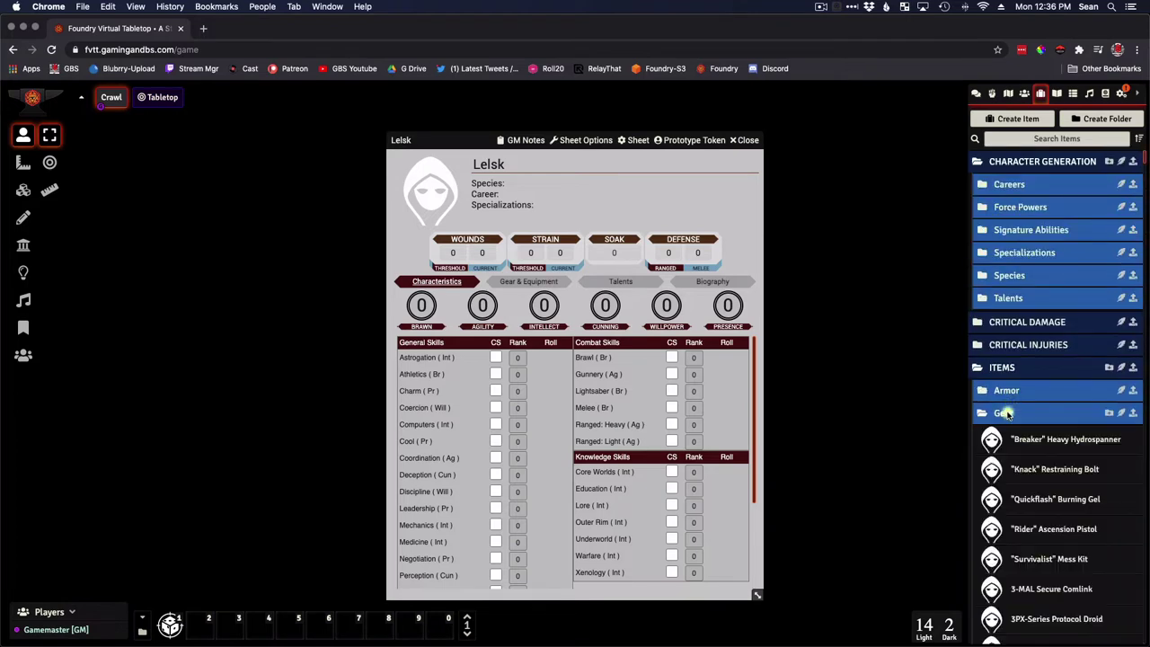
click(1006, 414)
click(1012, 436)
click(1009, 435)
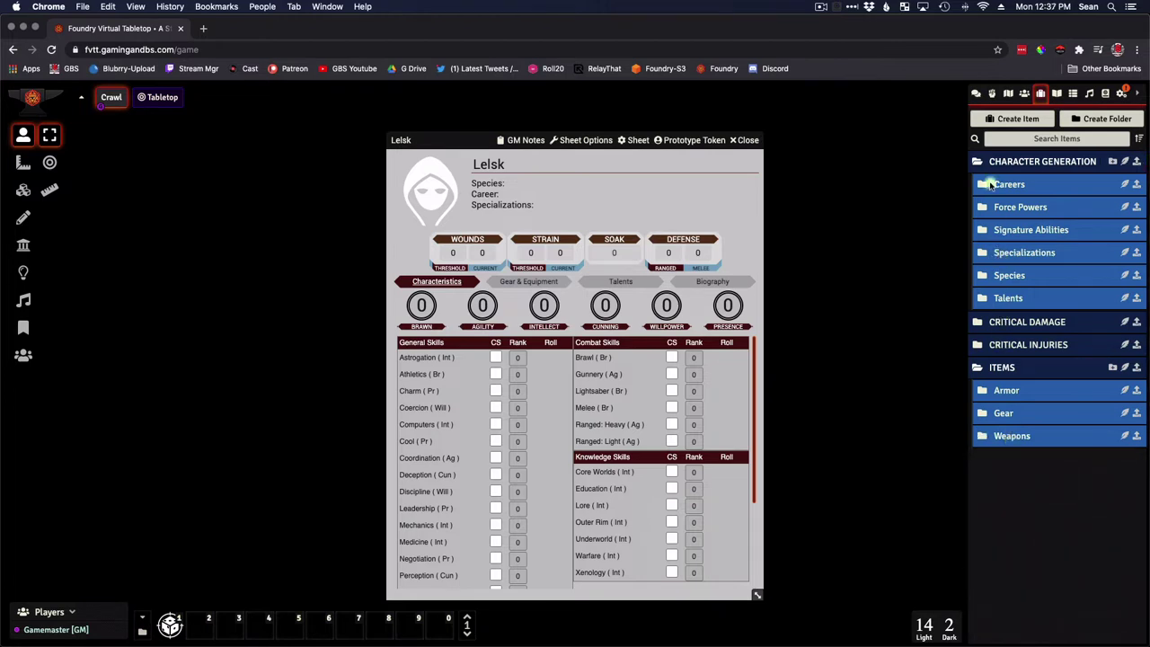
click(995, 166)
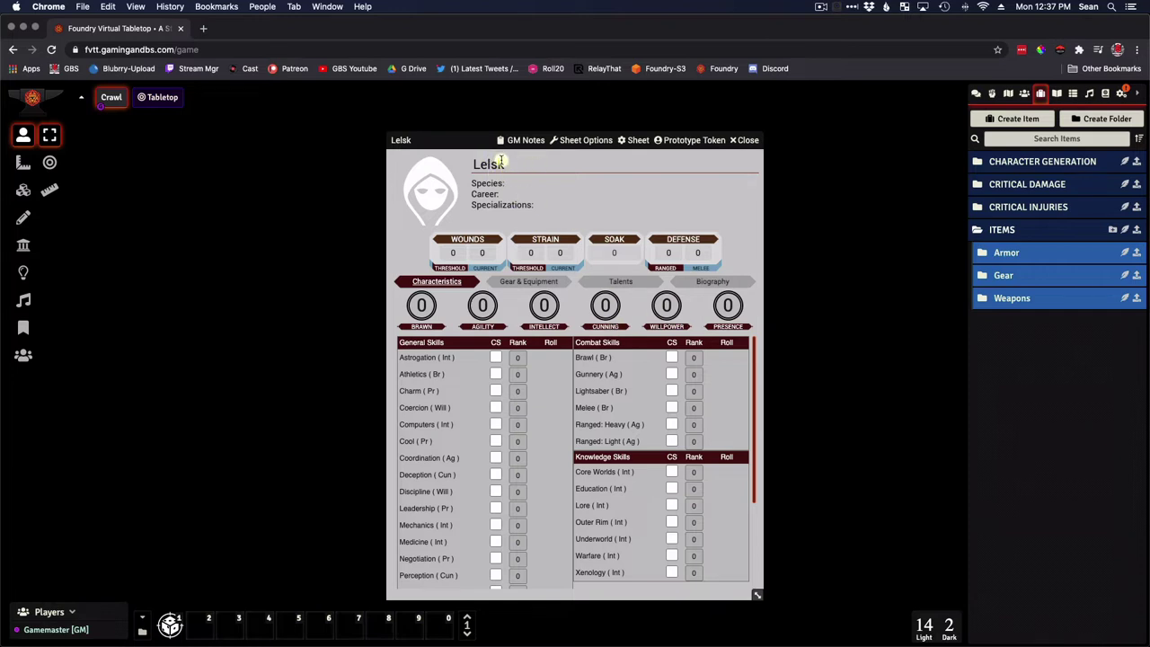
- Search the items for "both" and add the Bothan species to Lelsk's character sheet
click(1062, 139)
text(both)
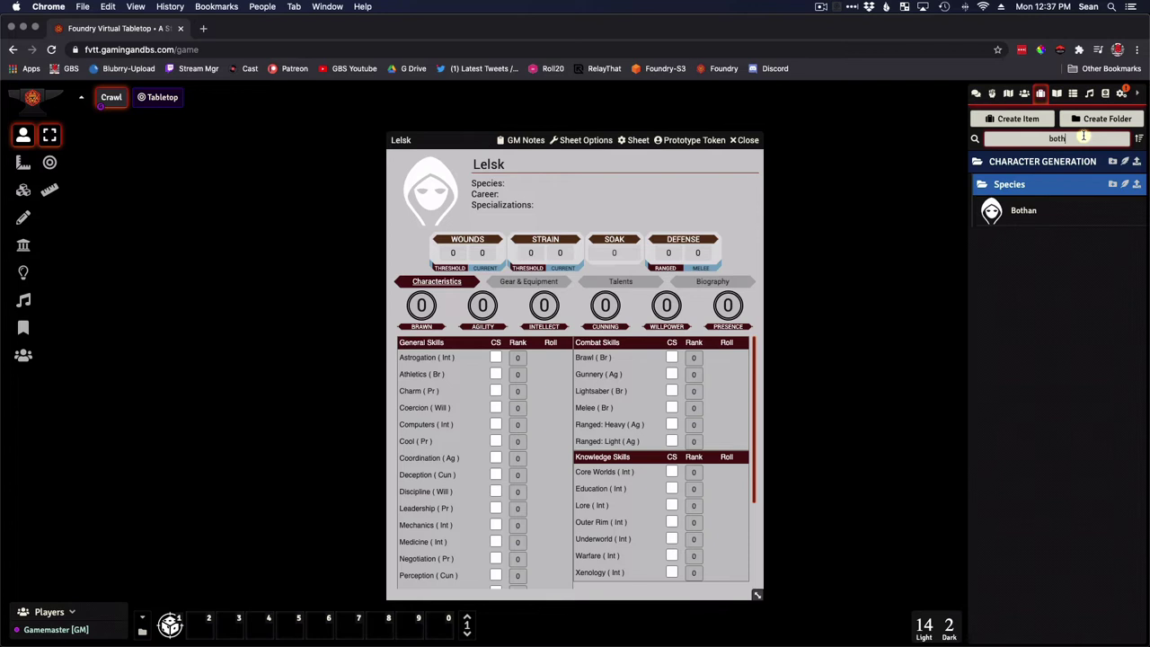
drag(1036, 215, 1003, 174)
drag(1020, 210, 533, 184)
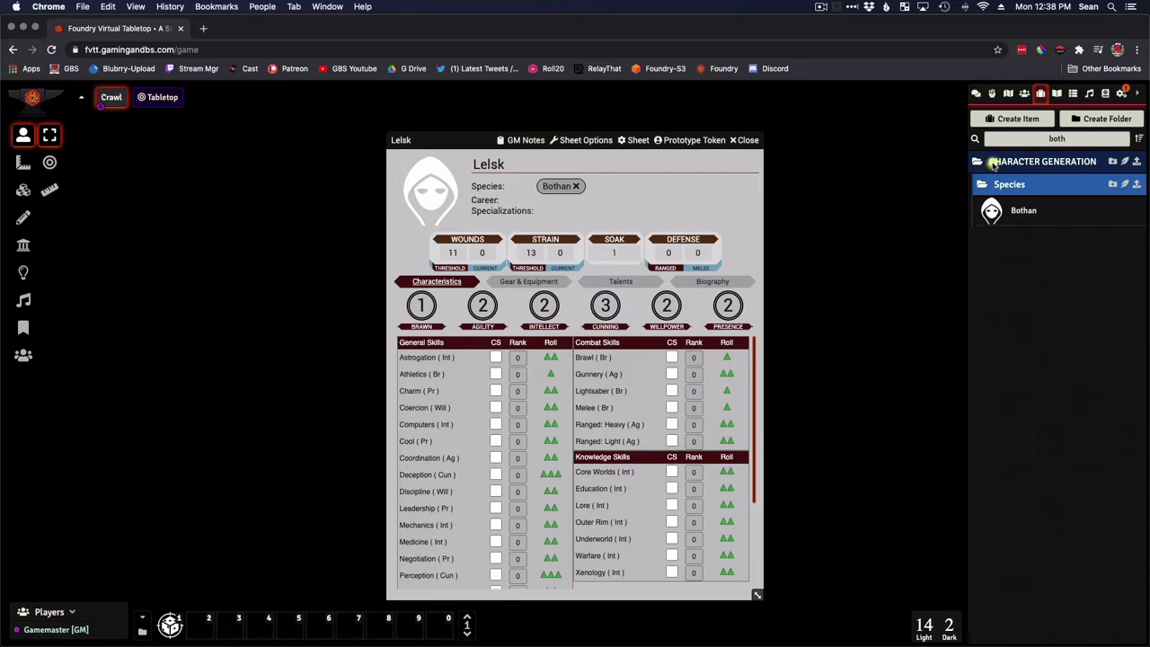
- Search the items for "spy" and add the Spy career to Lelsk's character sheet
drag(1083, 139, 916, 139)
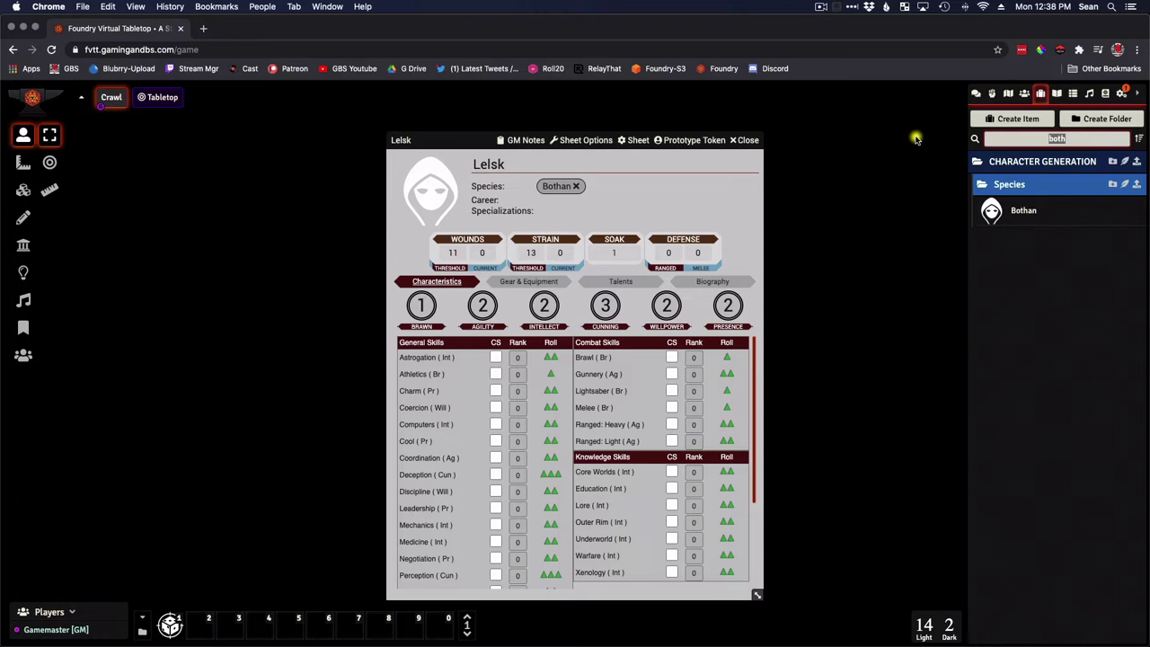
text(spy)
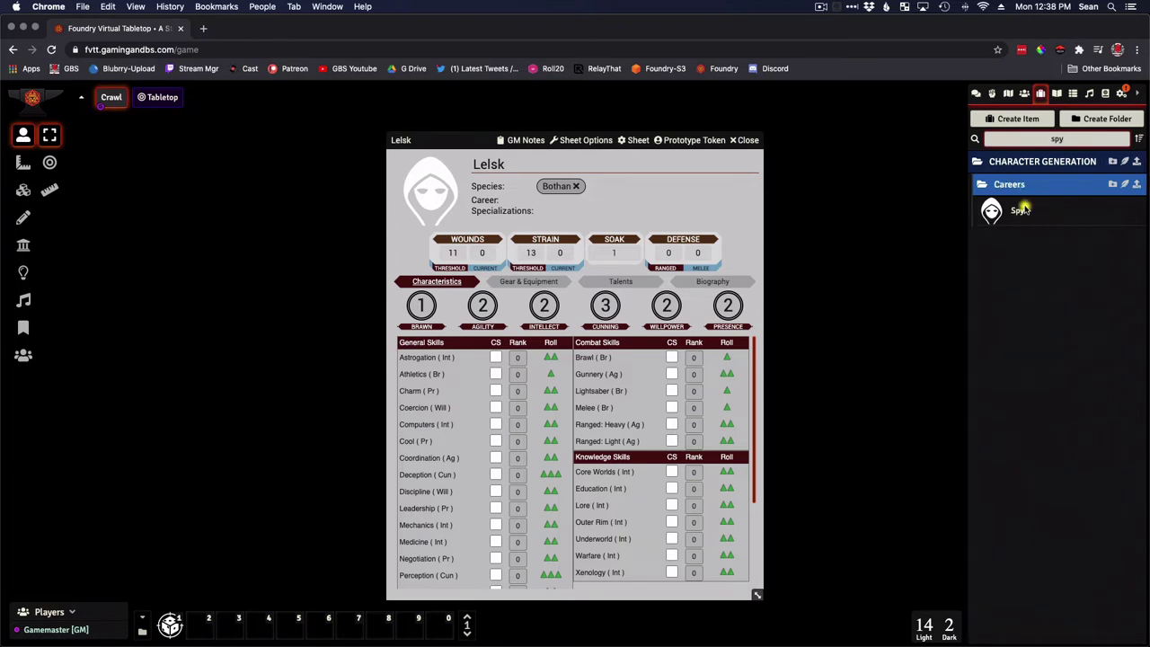
drag(1022, 210, 545, 202)
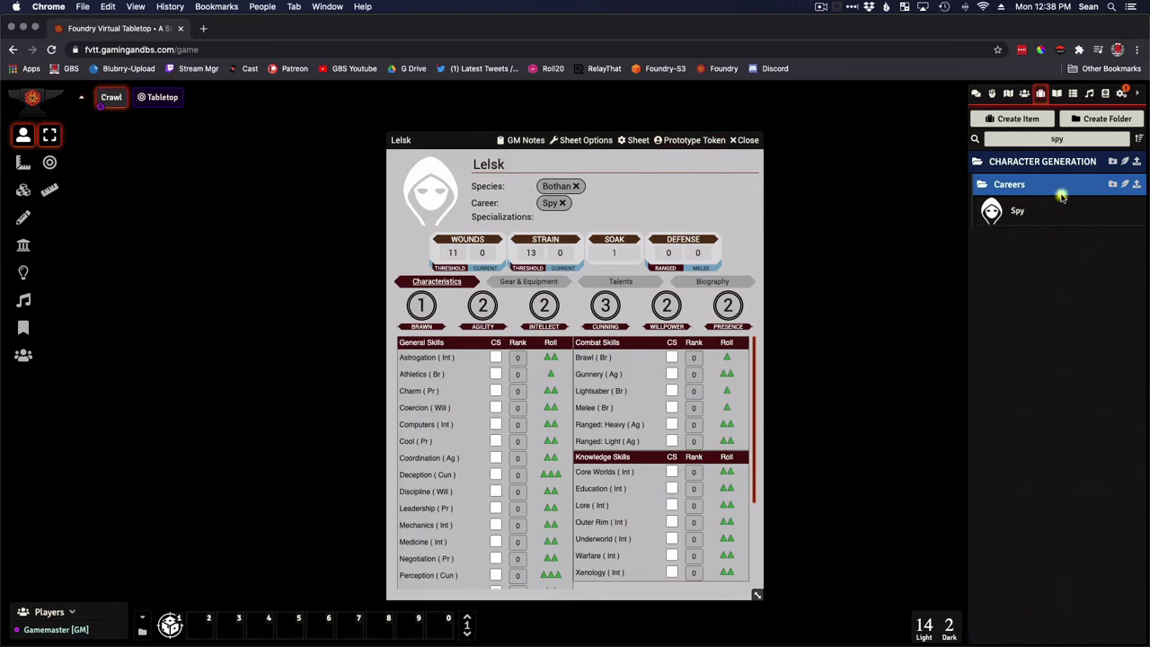
- Search the items for "infil" and add the Infiltrator specialization to Lelsk's character sheet
drag(1065, 136, 970, 139)
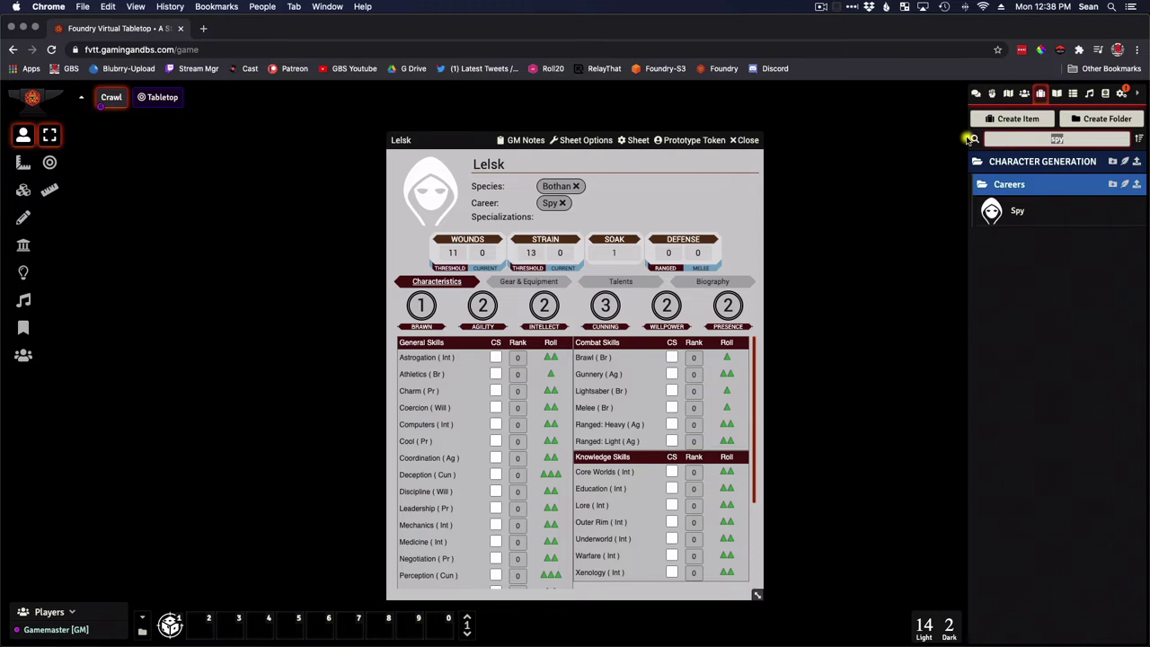
text(infil)
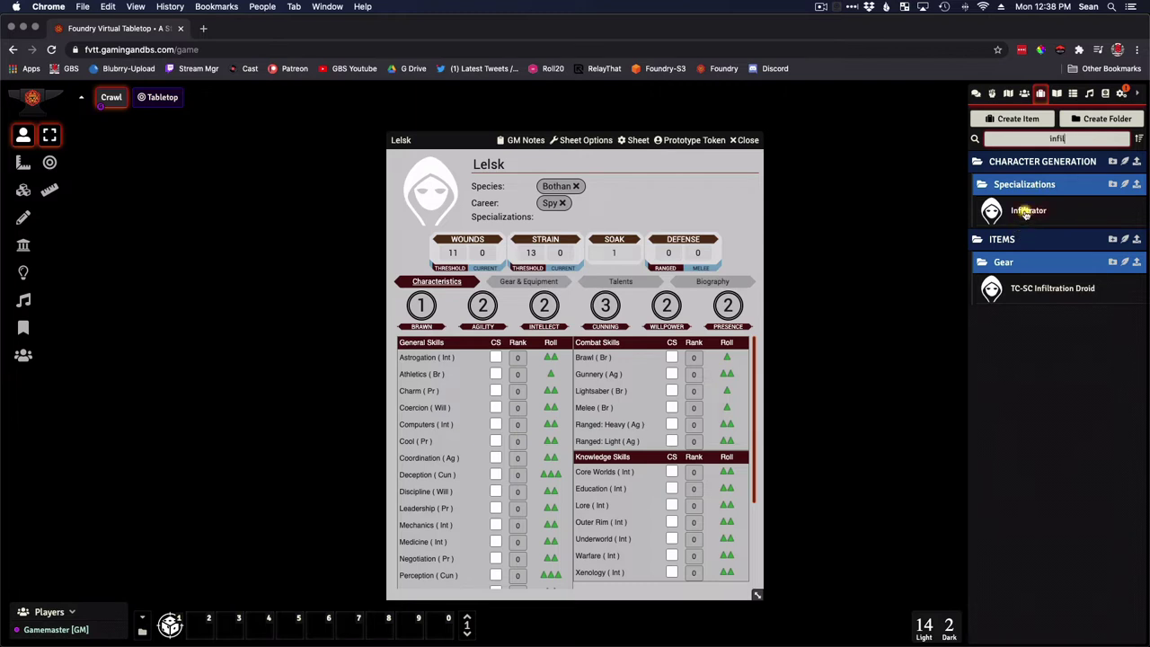
drag(1025, 213, 564, 221)
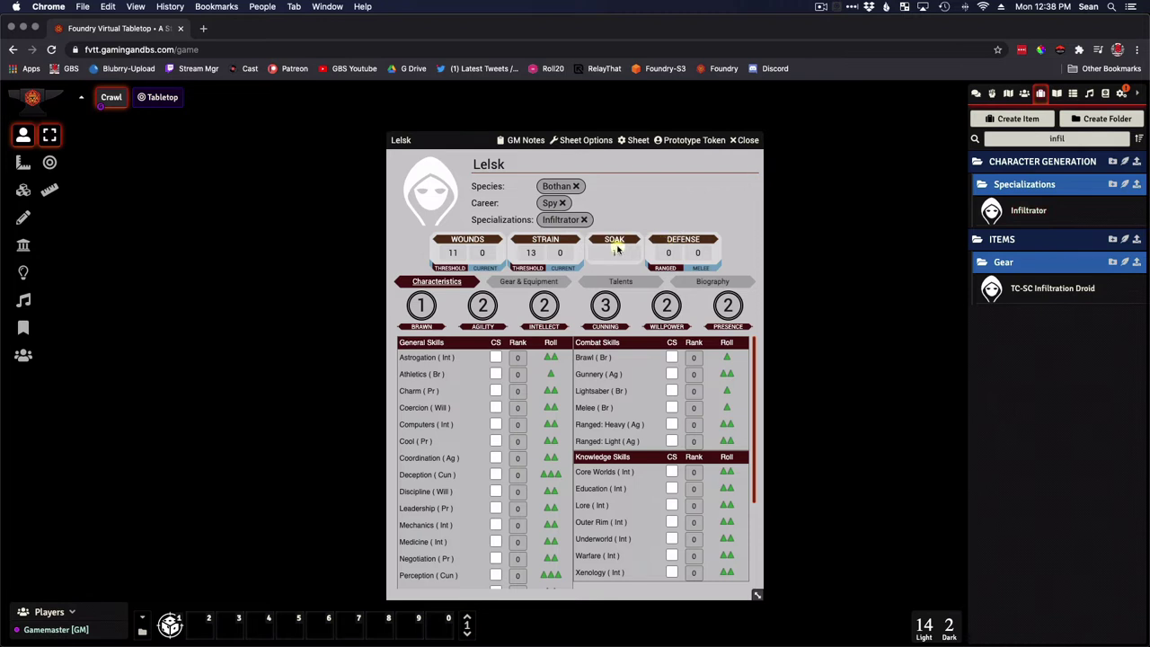
- Set Lelsk's Brawn and Willpower characteristics to 3 each
click(420, 306)
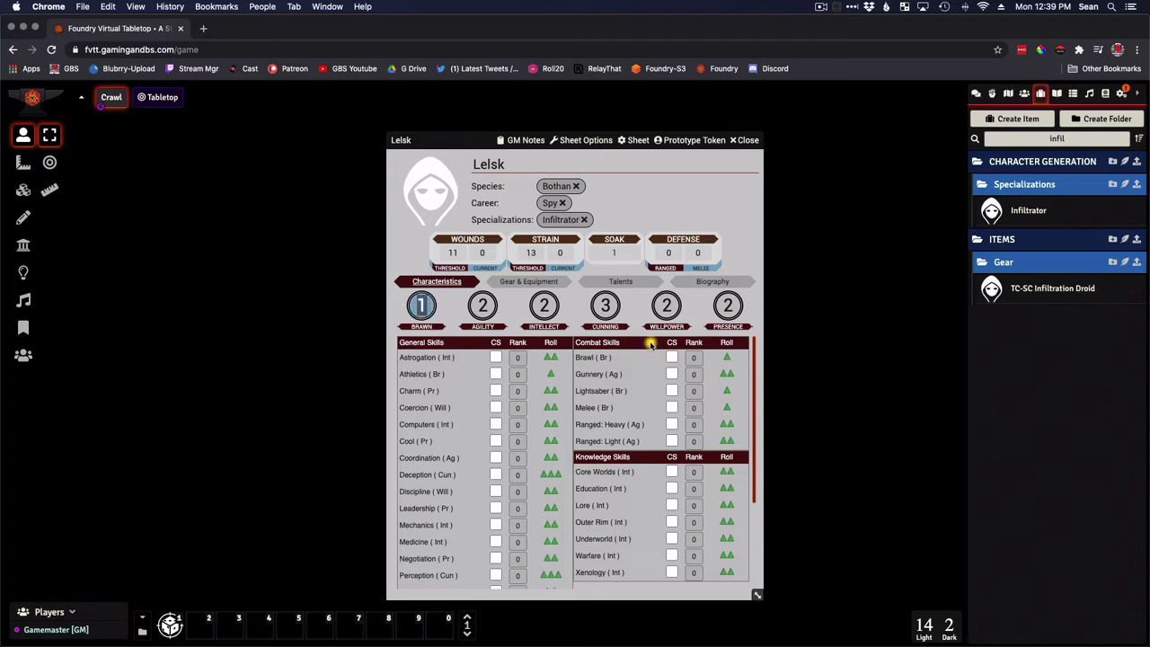
text(3)
key(Tab)
key(Tab)
key(shift+Tab)
key(Tab)
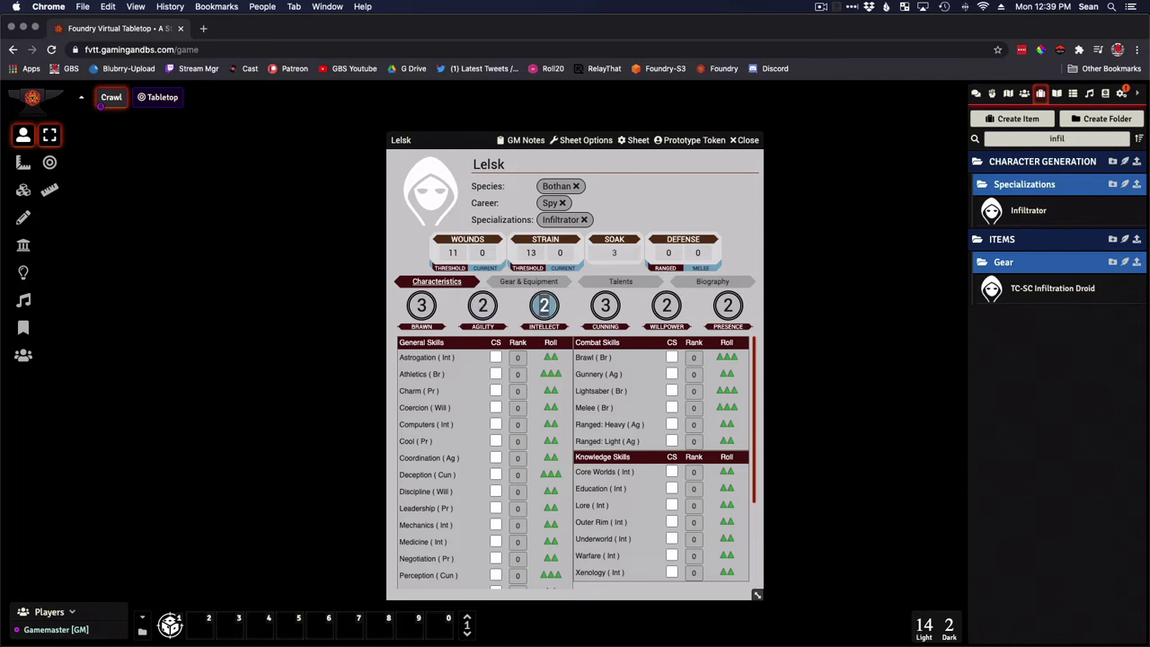
key(Tab)
key(Tab)
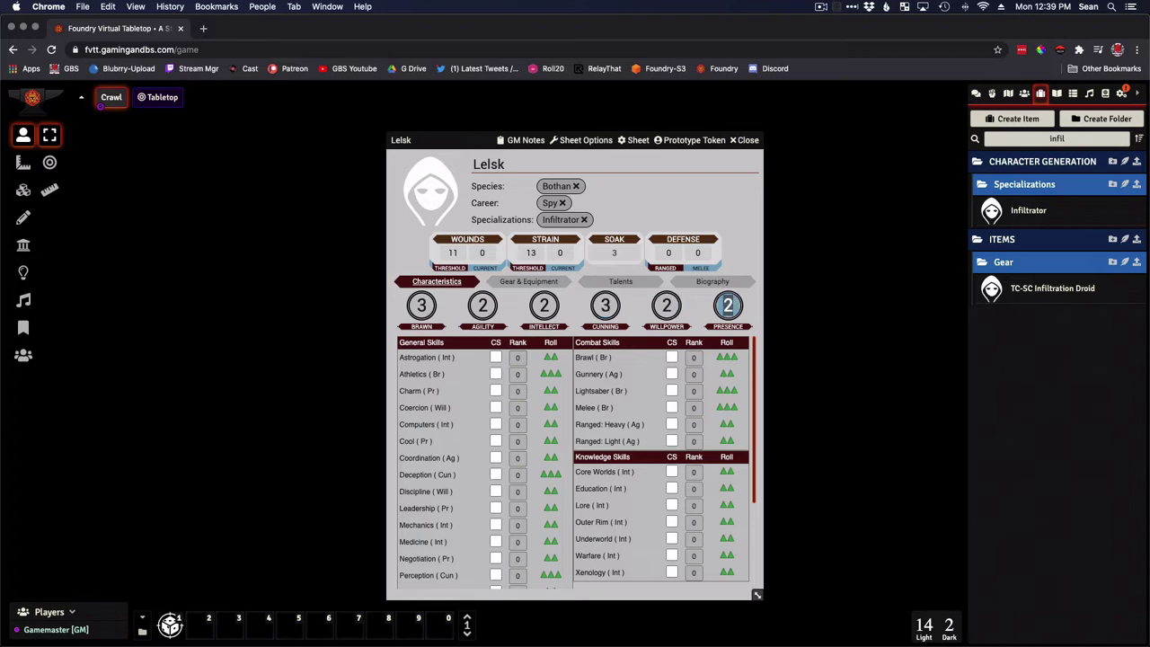
text(3)
key(Tab)
key(Tab)
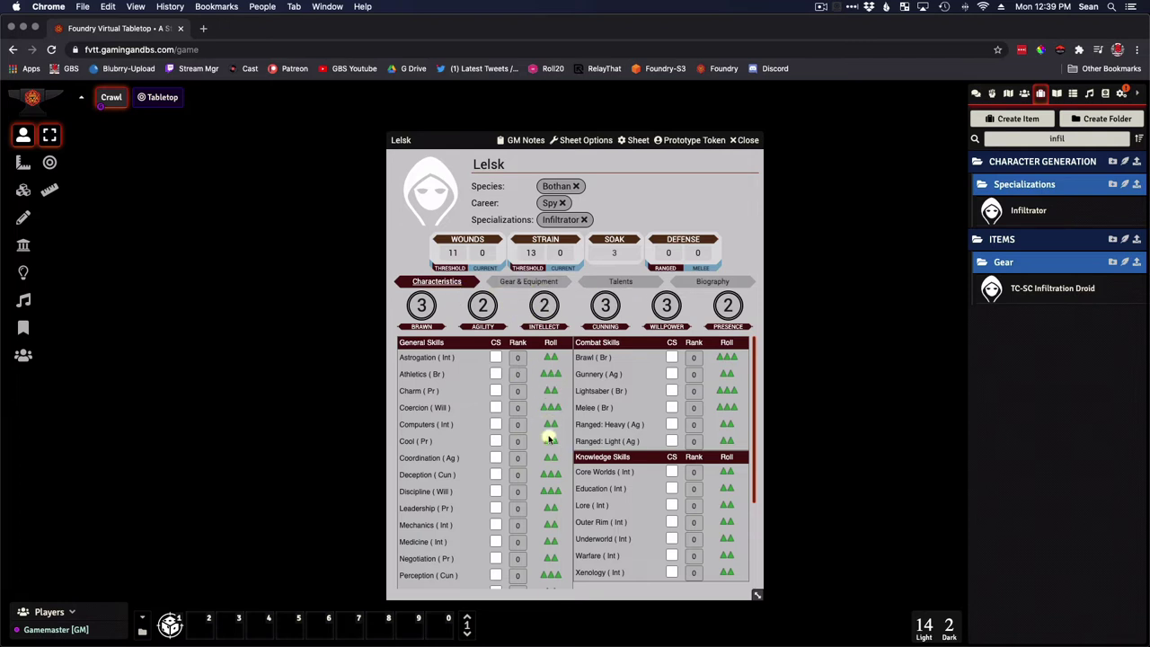
- Set the Coercion skill rank to 1 and check its purchased-rank details
scroll(533, 380, down, 2)
scroll(536, 380, up, 2)
click(522, 408)
text(1)
key(Return)
mouse_move(543, 411)
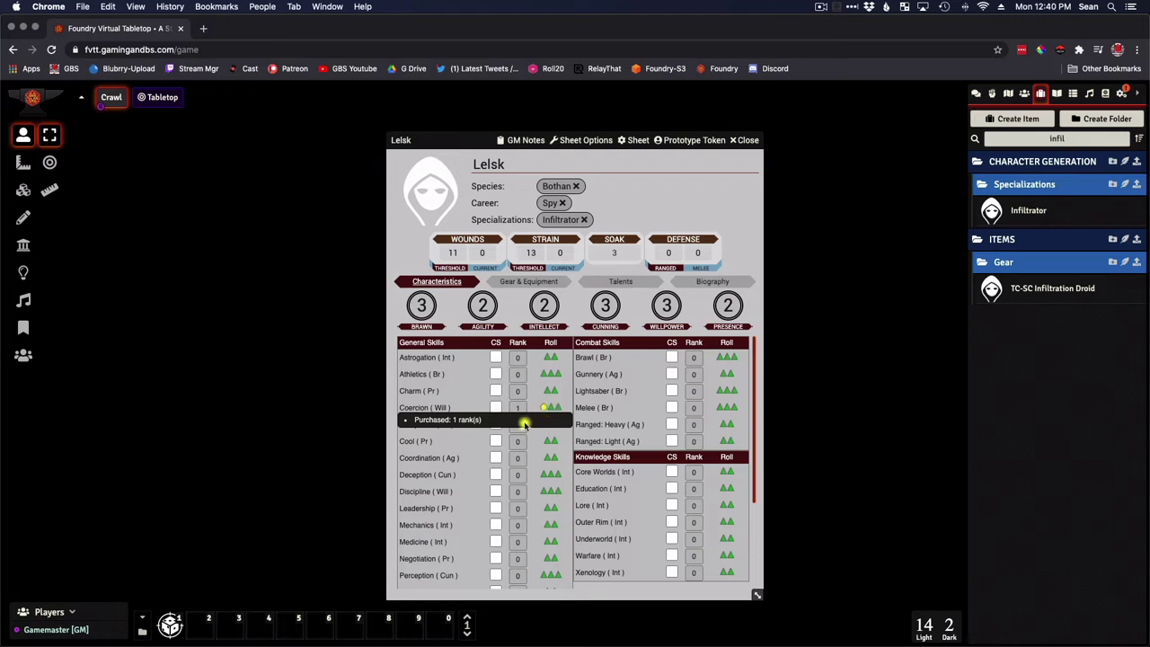
click(516, 409)
text(1)
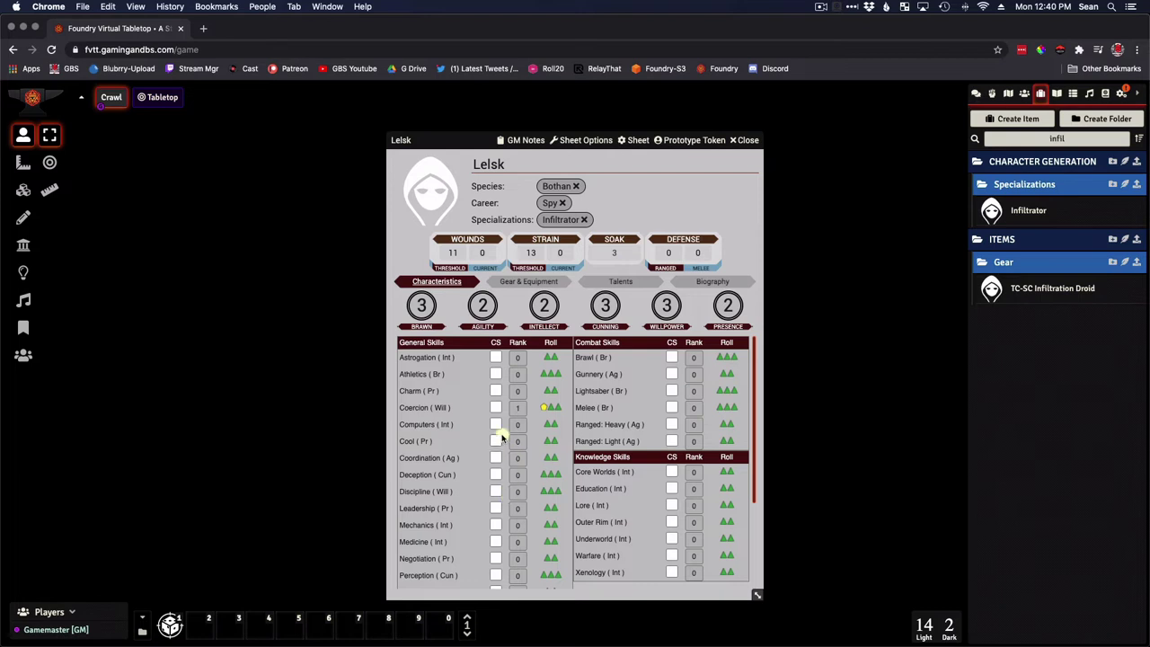
- Set the Cool skill rank to 1 and the Deception skill rank to 2
click(519, 441)
text(1)
key(Return)
click(516, 476)
click(517, 475)
key(Return)
- Set the Skulduggery, Streetwise and Stealth skill ranks to 1 each
scroll(482, 545, down, 1)
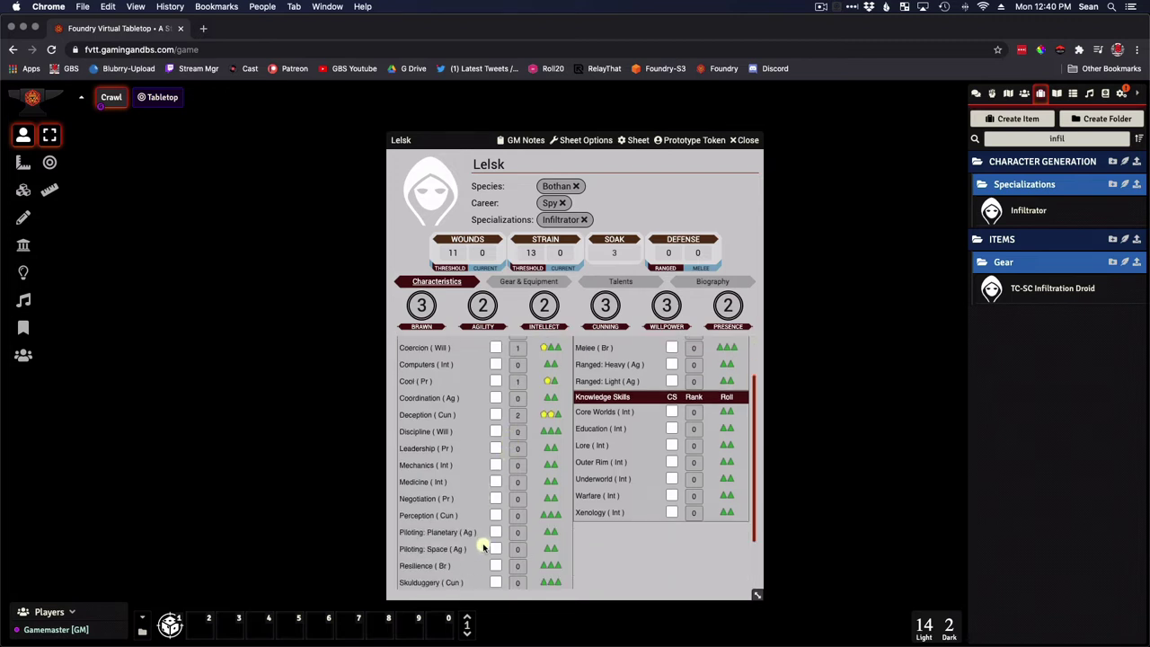
click(517, 584)
text(1)
scroll(554, 533, down, 1)
click(516, 565)
scroll(514, 570, down, 1)
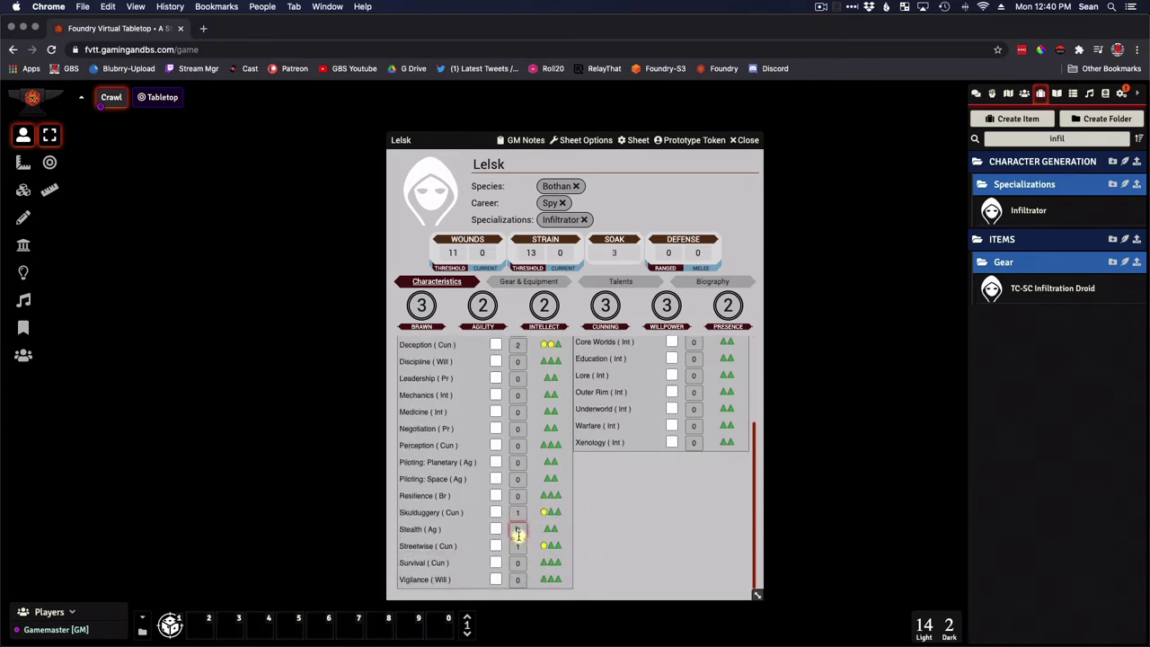
text(1)
key(Return)
- Open the Melee skill rank for editing, and show the character's gear and equipment
scroll(664, 408, up, 5)
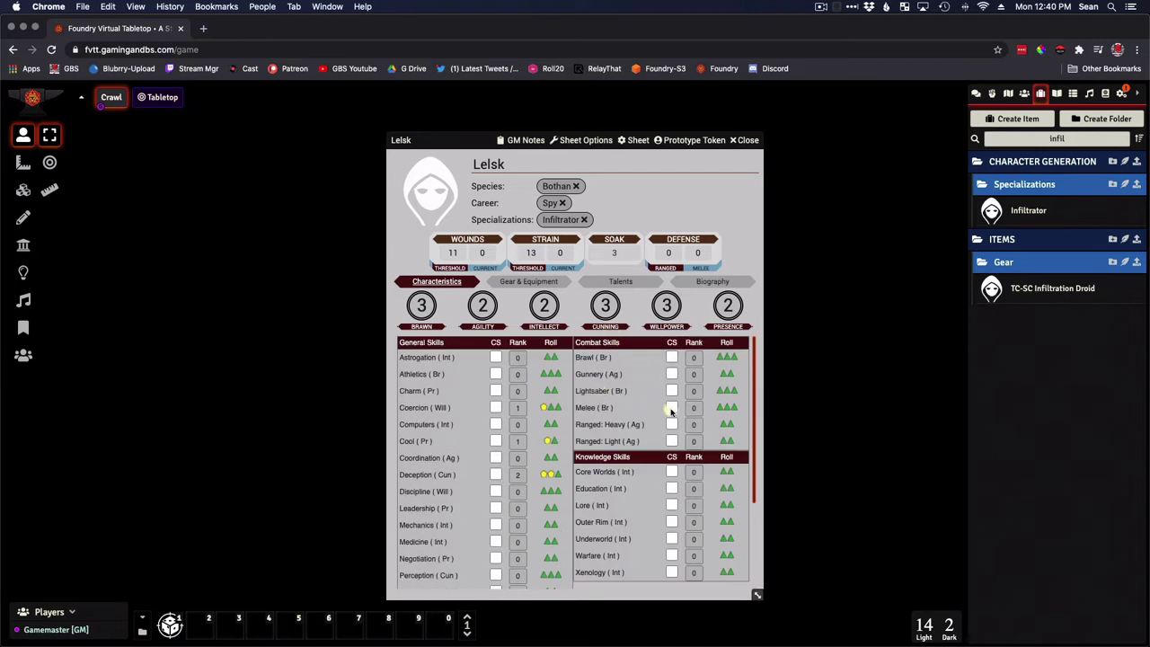
drag(699, 410, 690, 410)
click(530, 282)
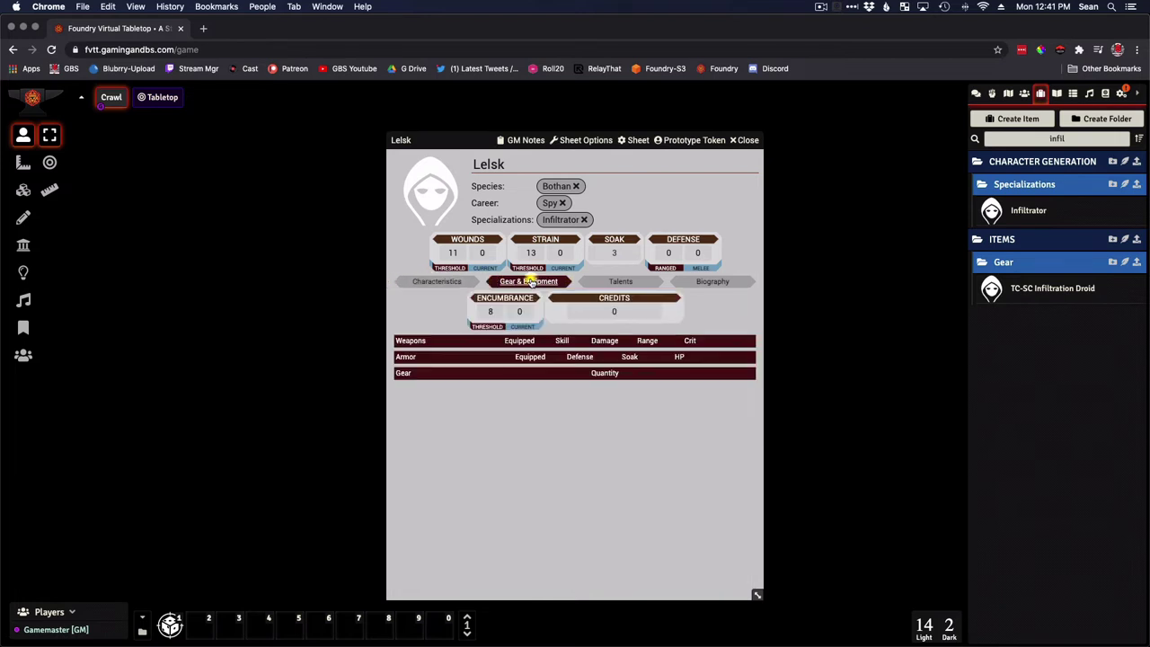
click(605, 282)
click(725, 285)
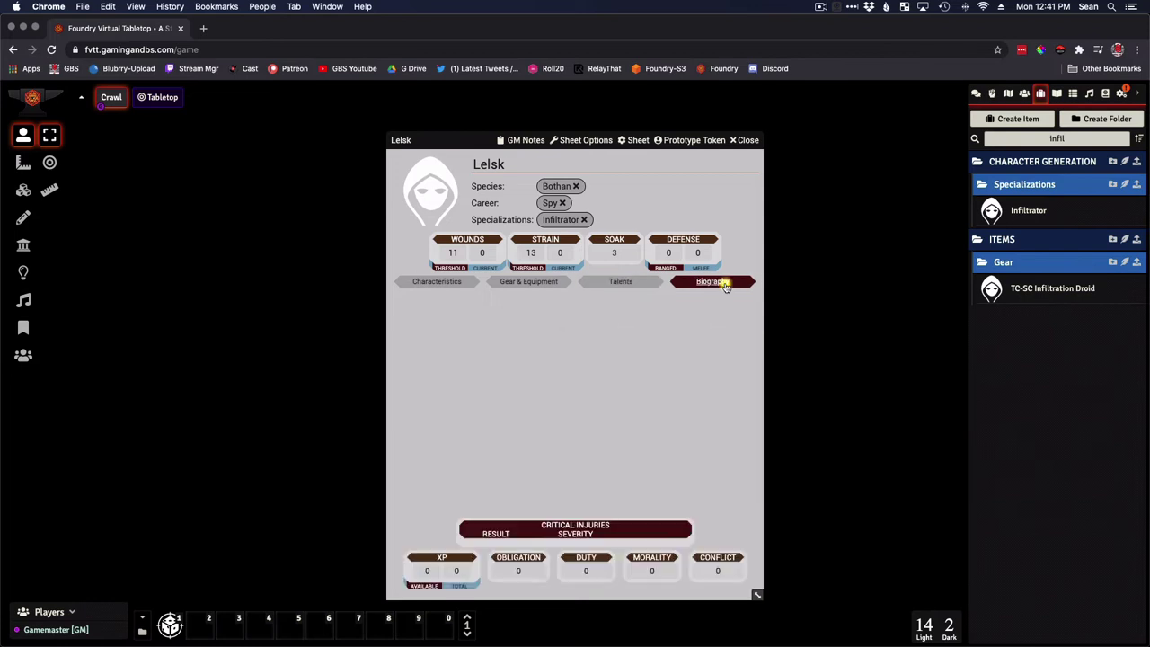
click(528, 283)
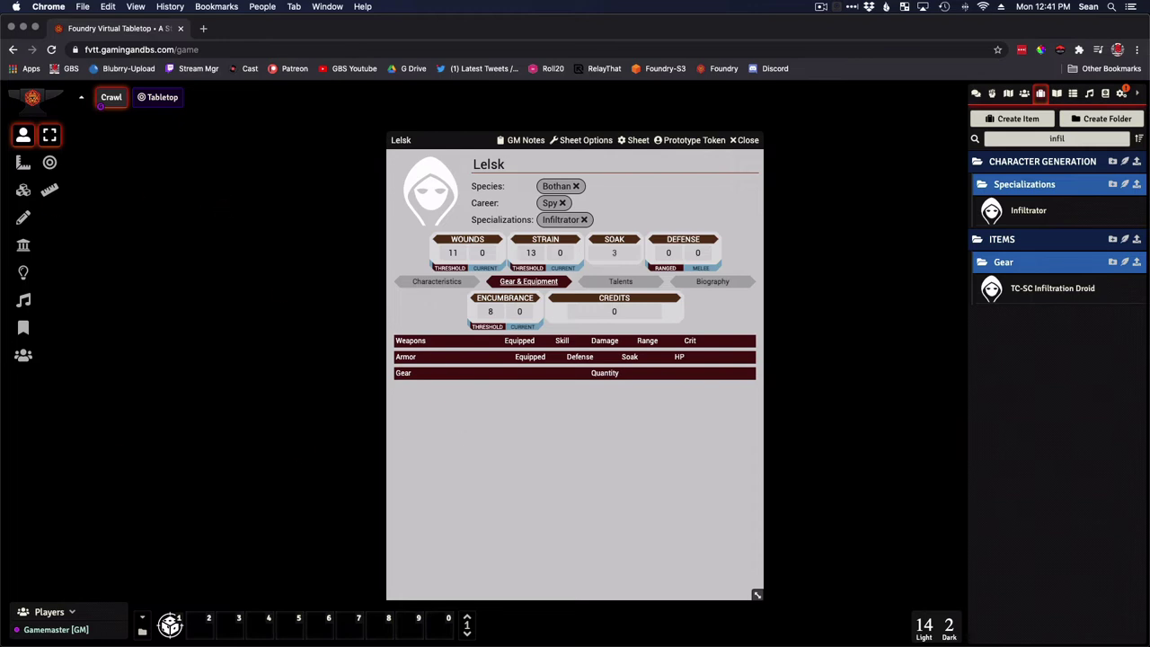
- Find the Vibroknife in the item list, add it to Lelsk's weapons and mark it as equipped
double_click(1071, 139)
text(vibro)
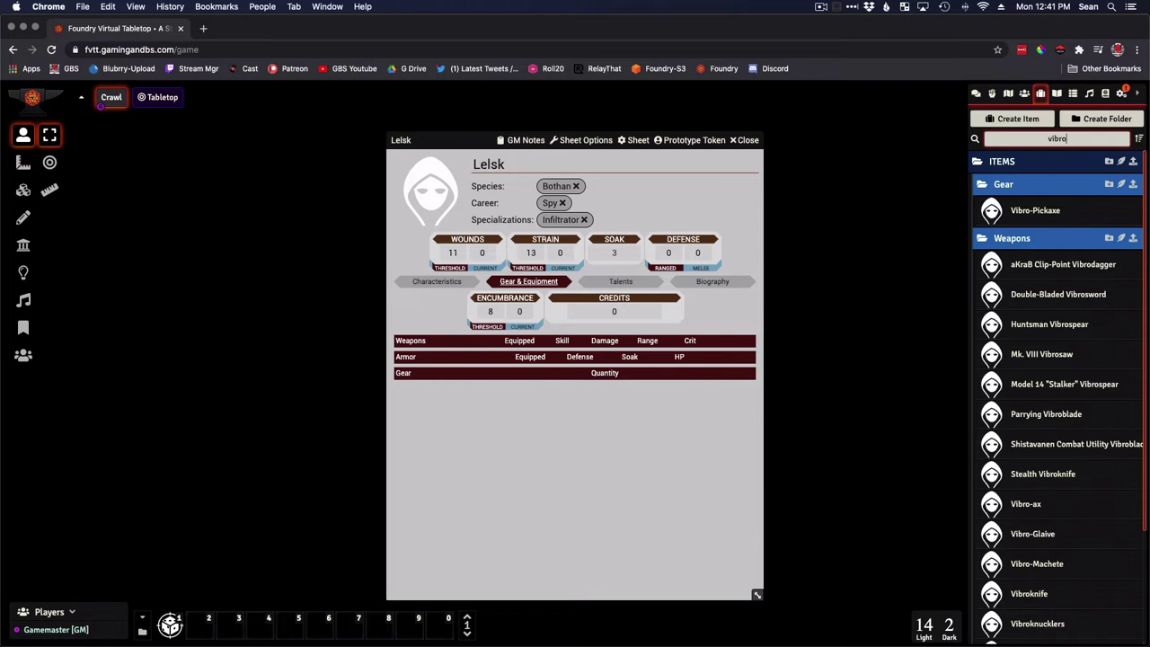
text(kn)
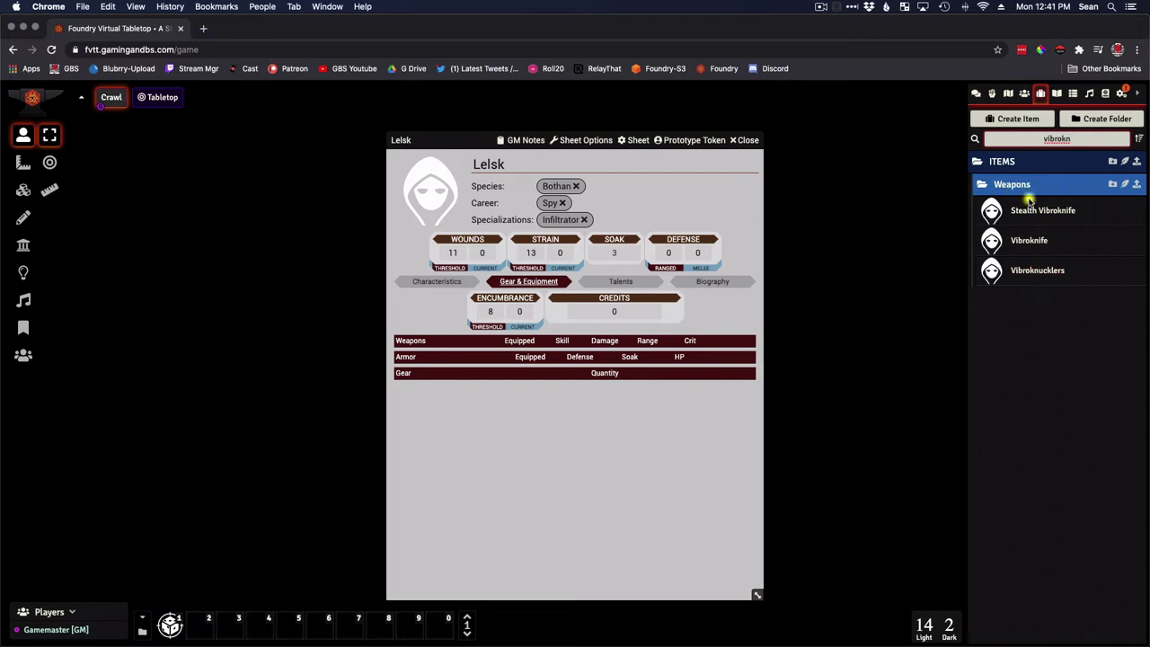
drag(1027, 239, 508, 341)
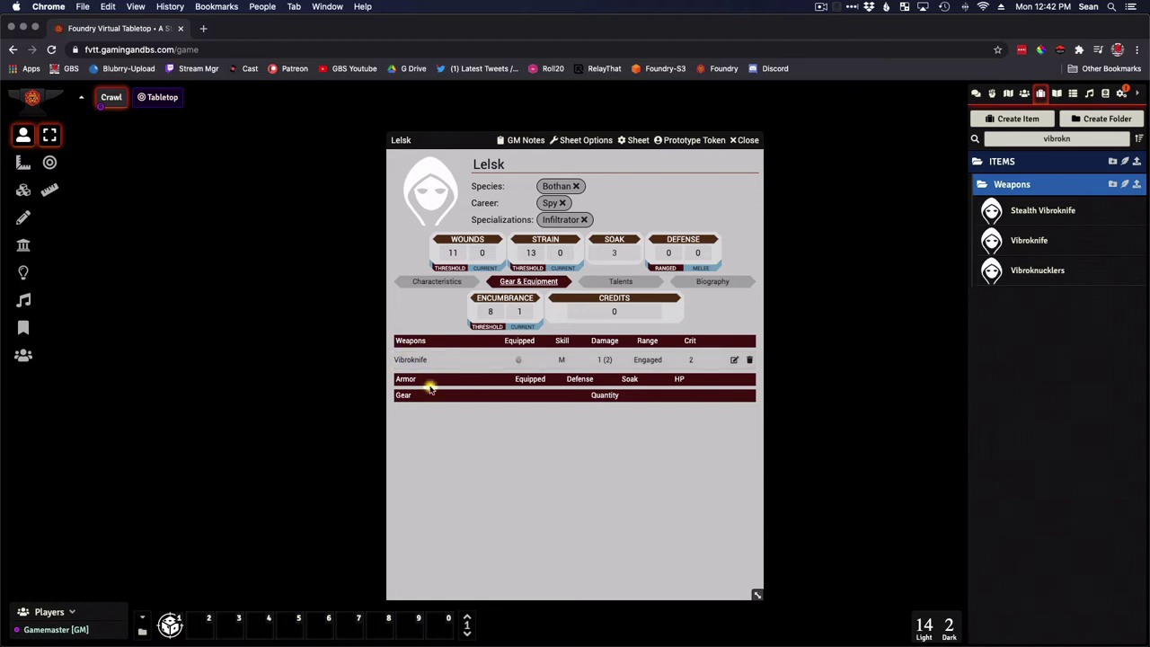
click(518, 360)
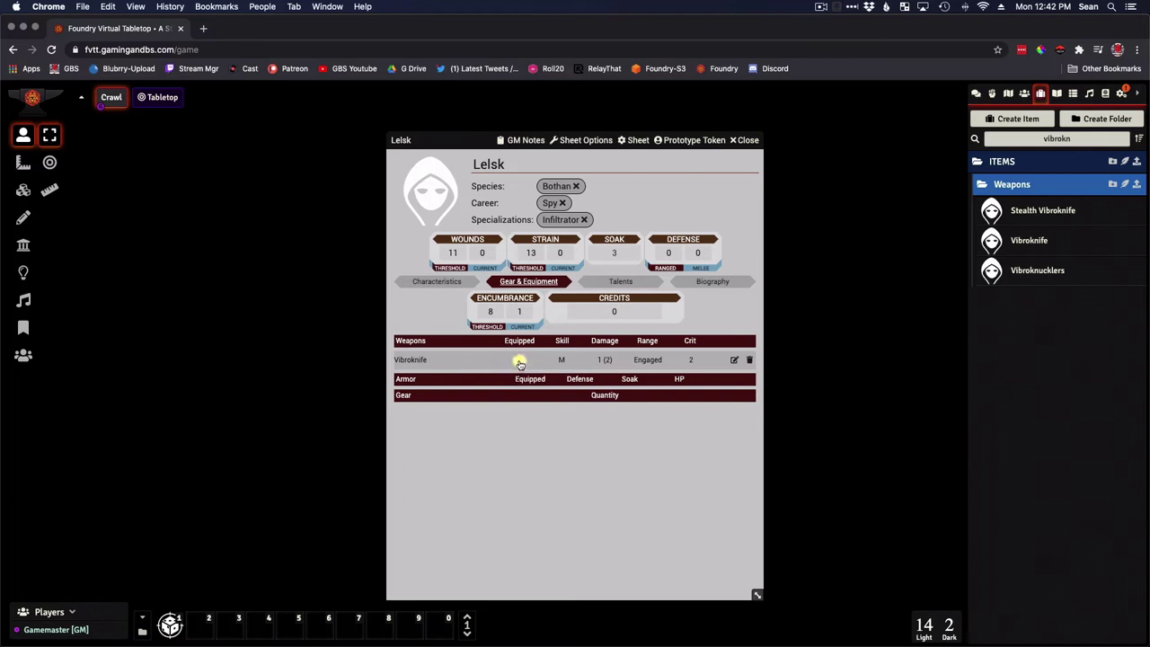
click(519, 361)
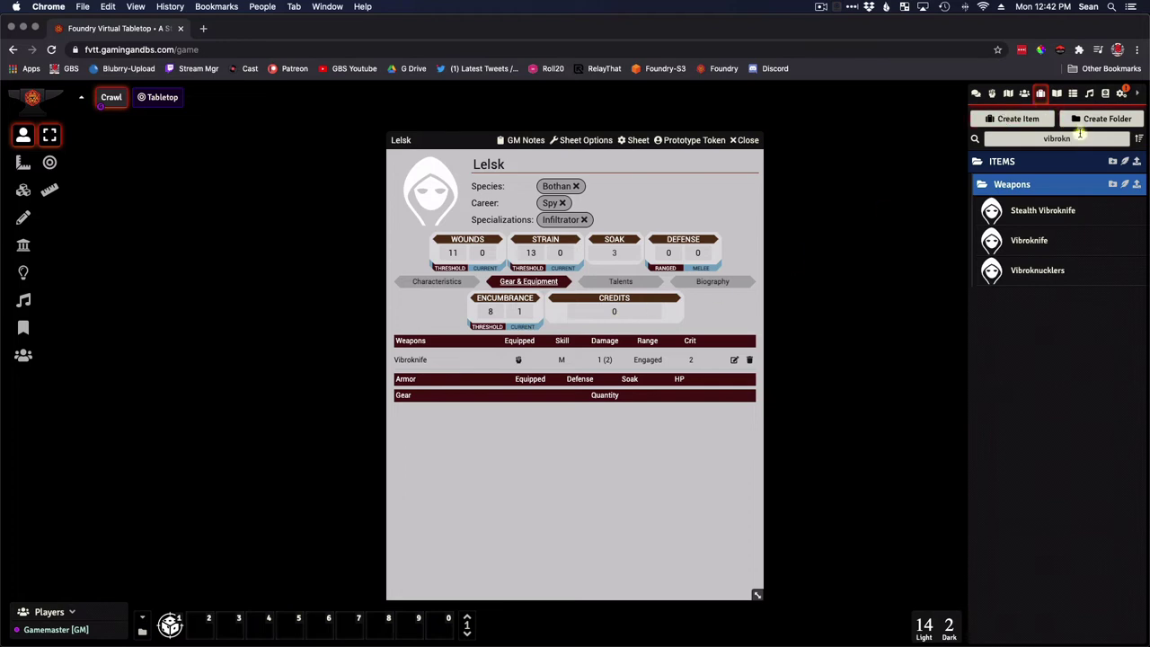
- Add three Stun Grenades to Lelsk's weapons and check the details of one of them
drag(1081, 134, 976, 141)
text(stun gr)
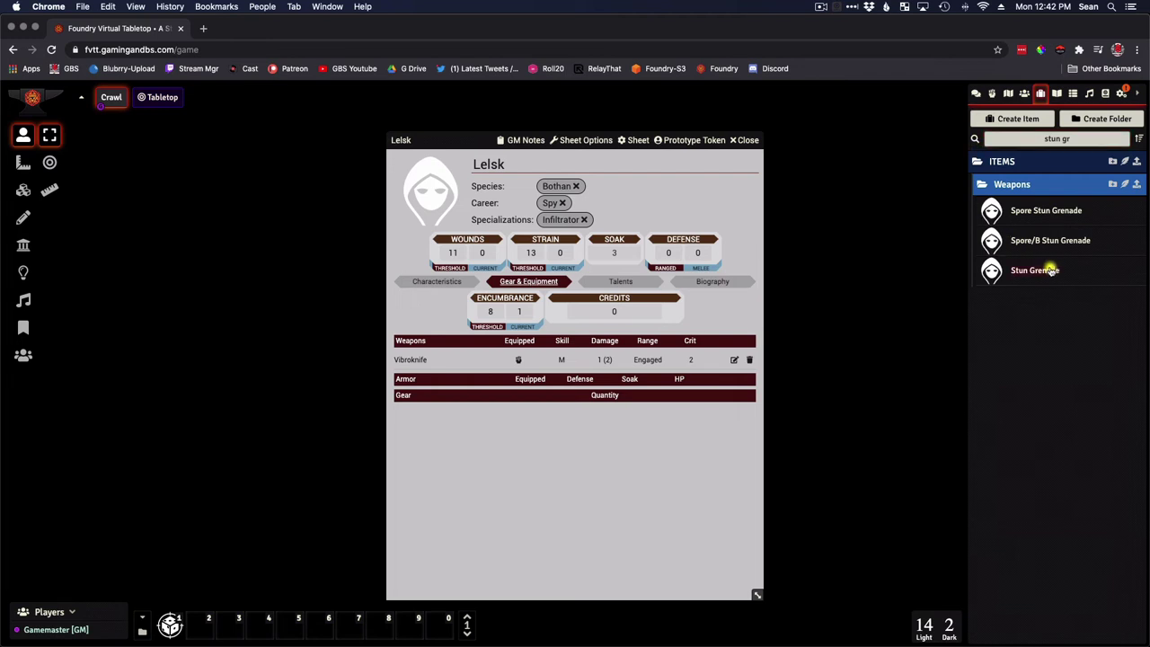
drag(1050, 270, 537, 356)
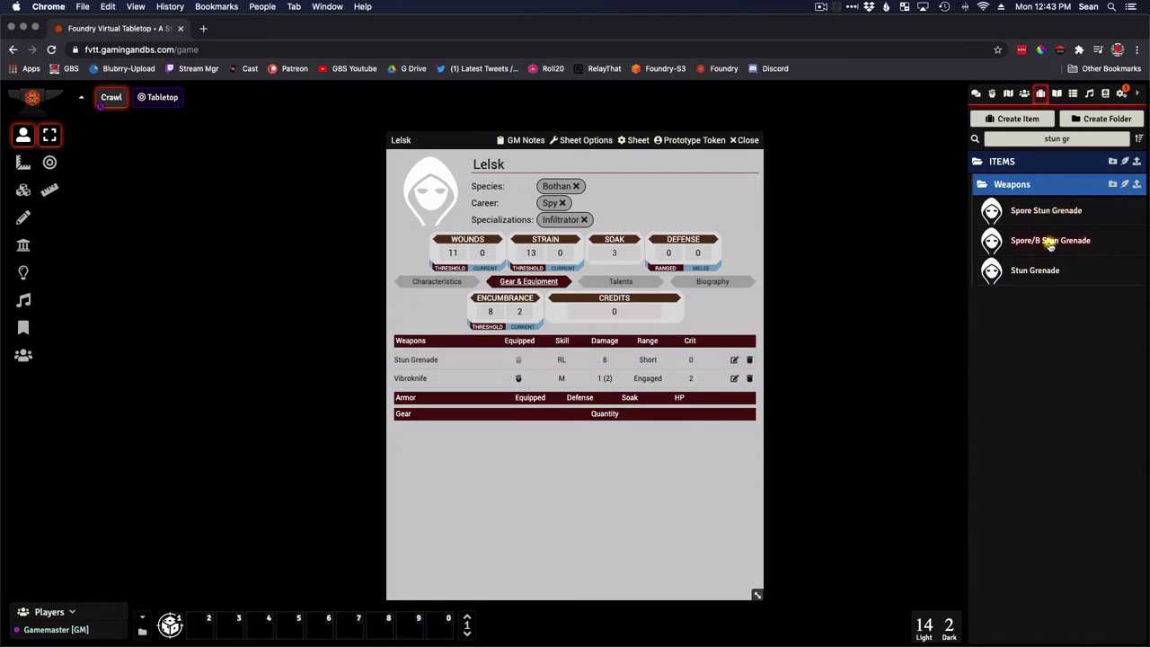
drag(1037, 270, 514, 362)
drag(1014, 268, 579, 340)
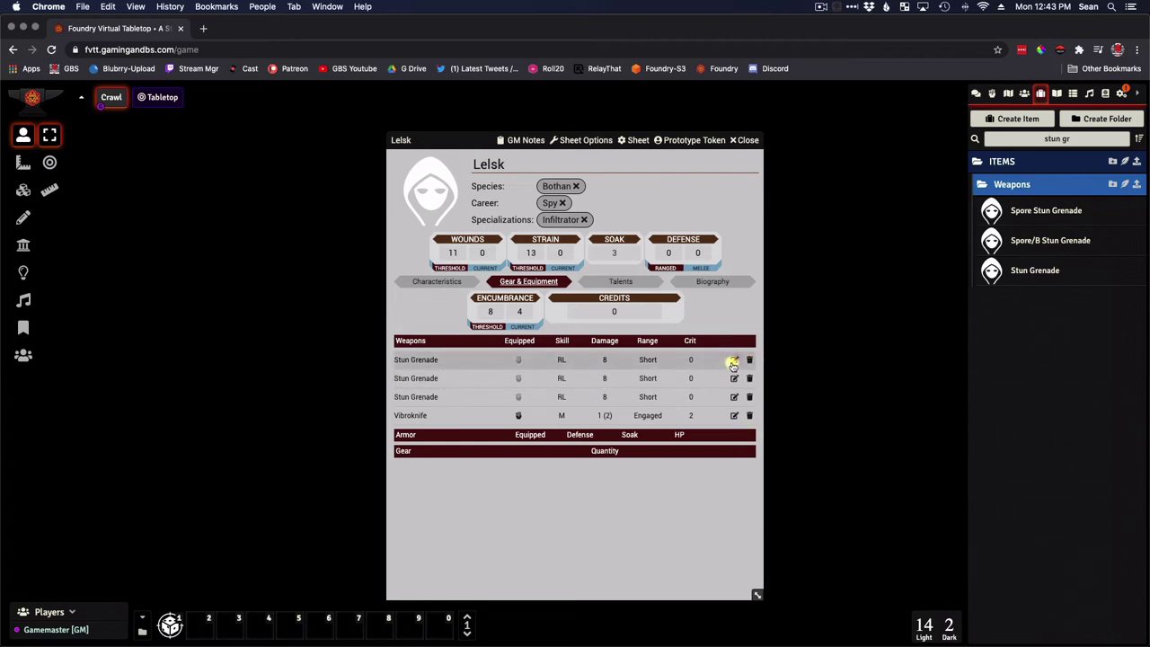
click(733, 361)
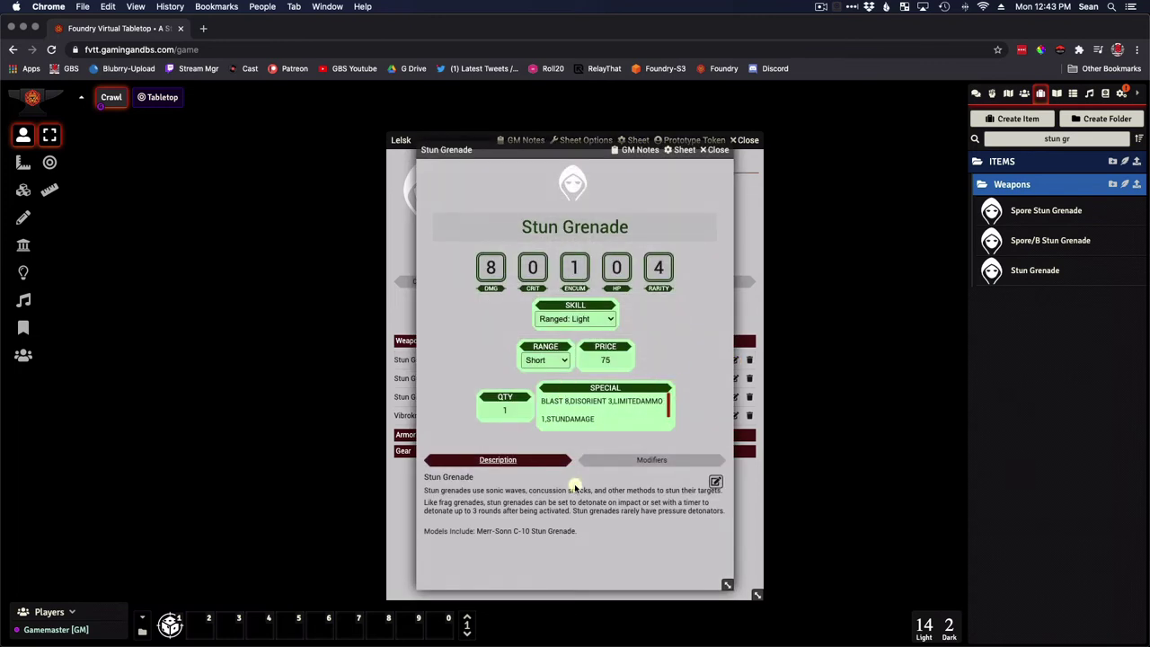
click(710, 151)
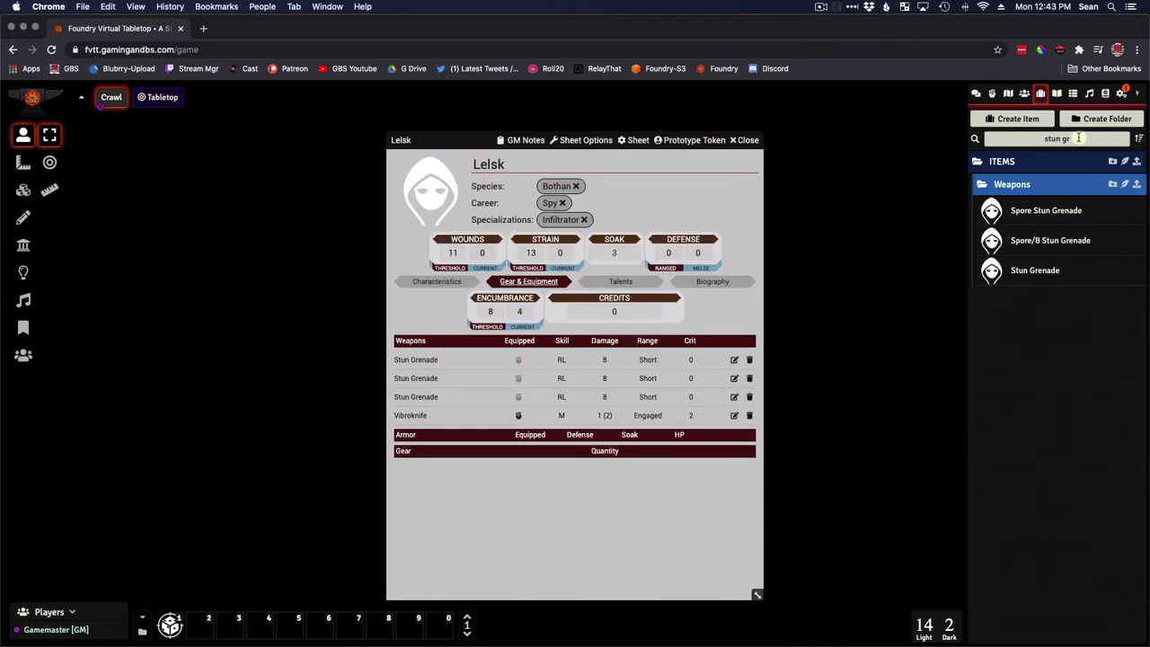
- Add a Stimpack to Lelsk's gear and raise its quantity to 2
drag(1076, 138, 995, 137)
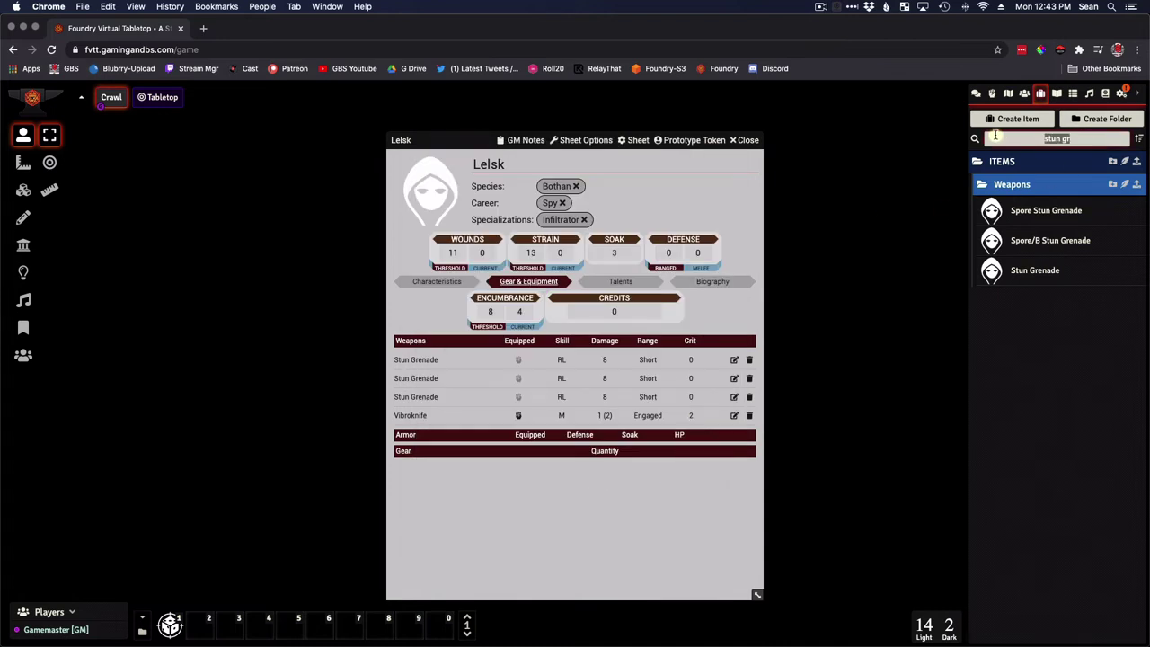
text(stimp)
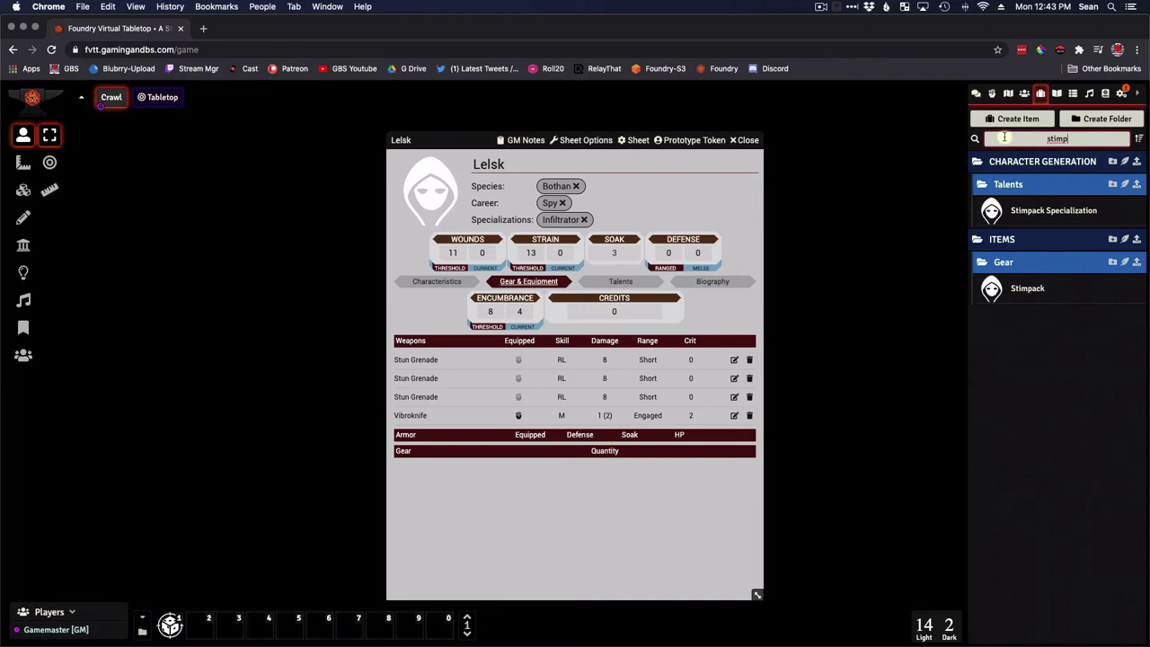
drag(1048, 288, 562, 477)
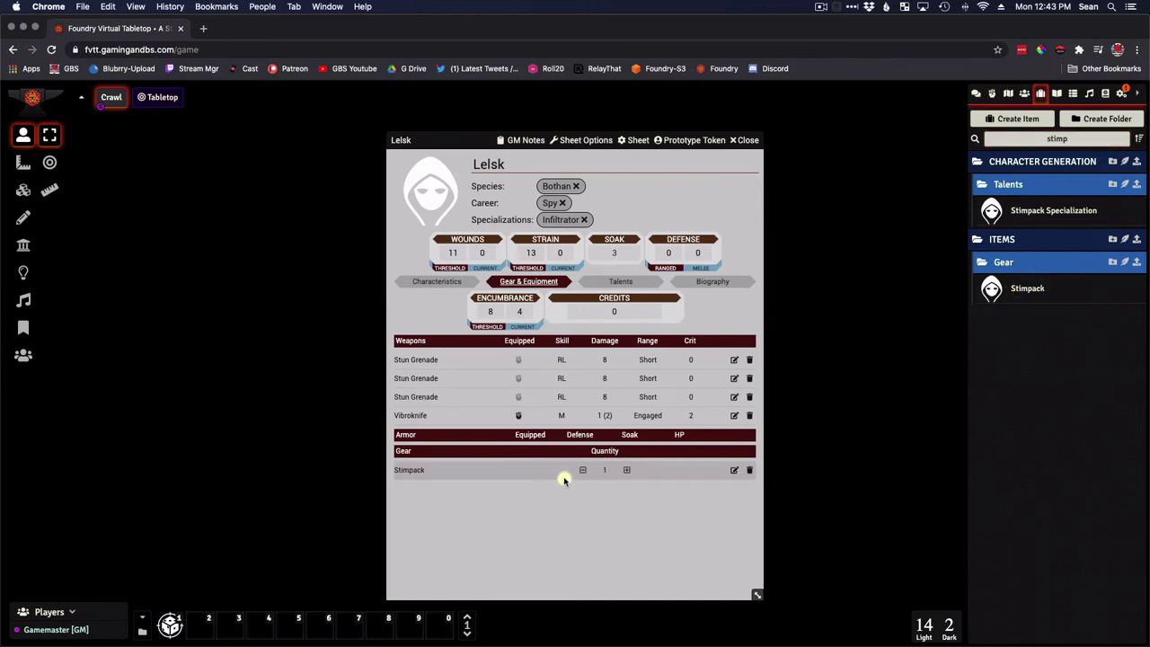
click(624, 470)
- Read the descriptions of the Stimpack and the Vibroknife on the character sheet, collapsing each one again
click(428, 471)
scroll(445, 462, down, 1)
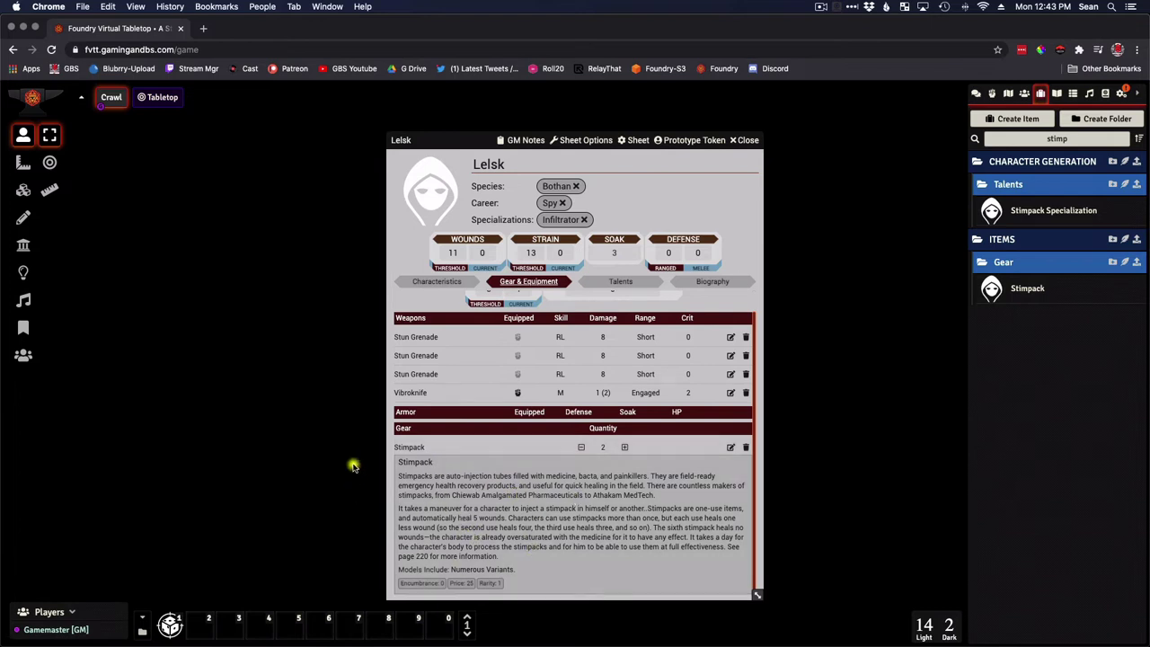
scroll(431, 448, up, 1)
click(431, 470)
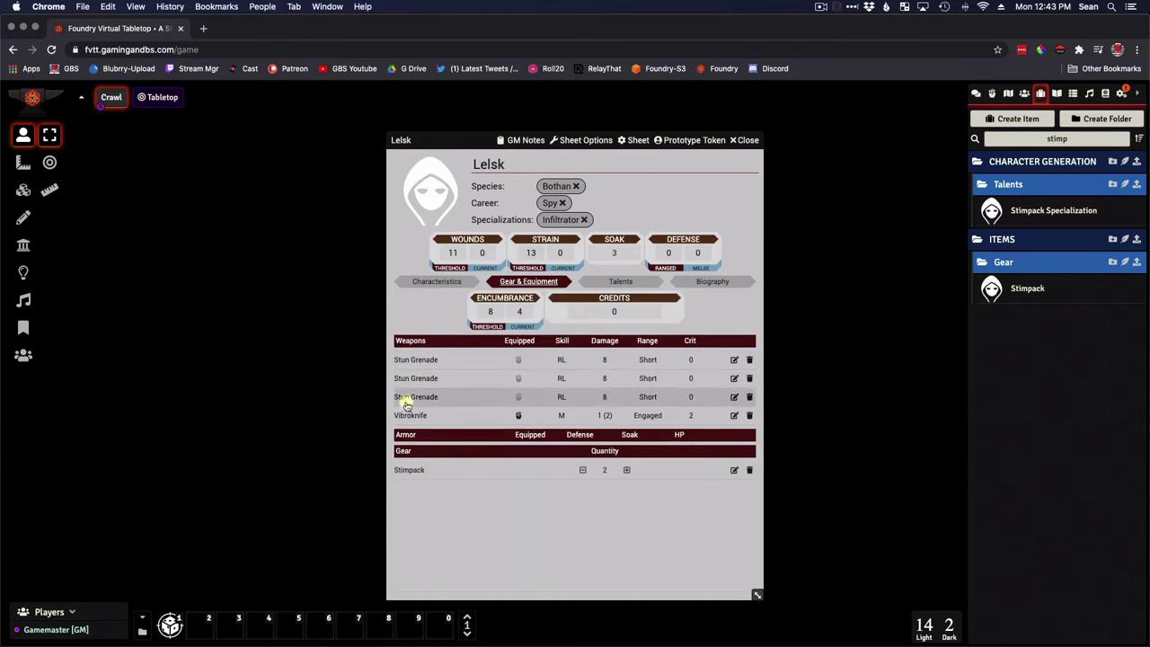
click(406, 414)
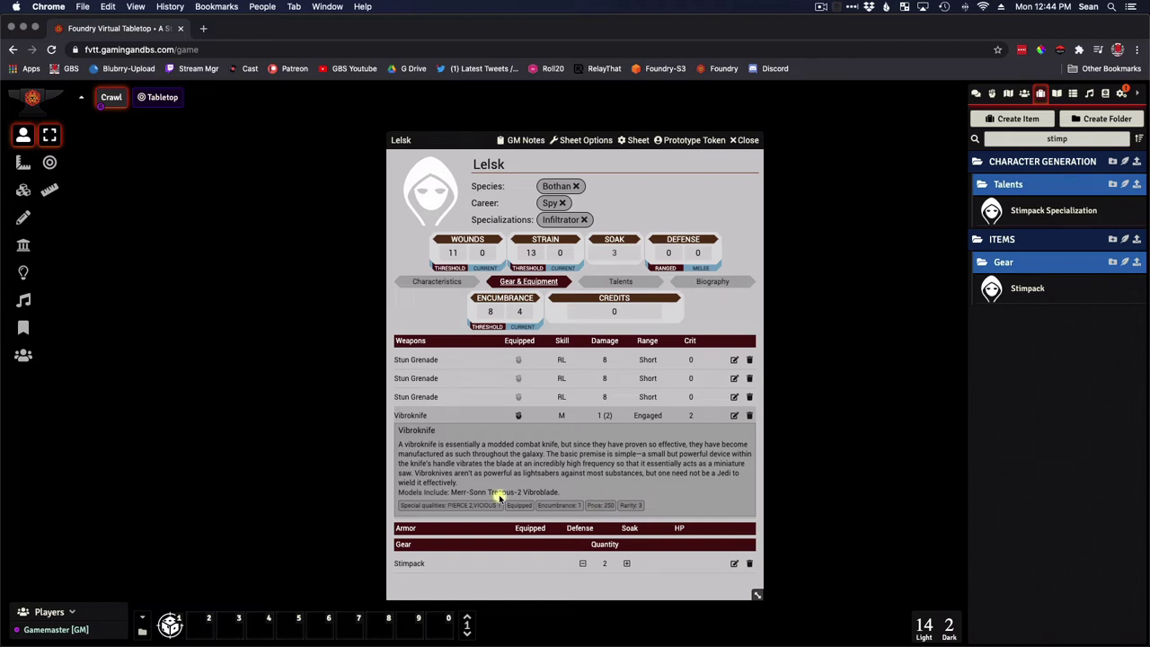
click(432, 508)
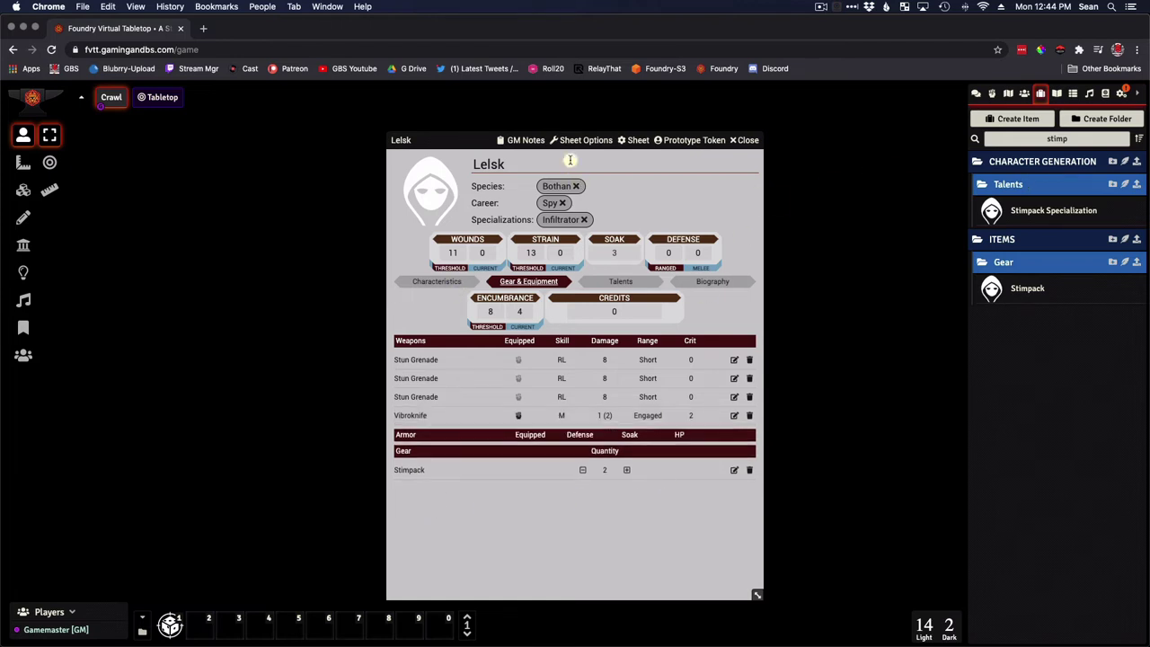
- Search the items for "comlink" and add the Comlink (handheld) to Lelsk's gear
drag(1084, 140, 1001, 140)
text(comlink)
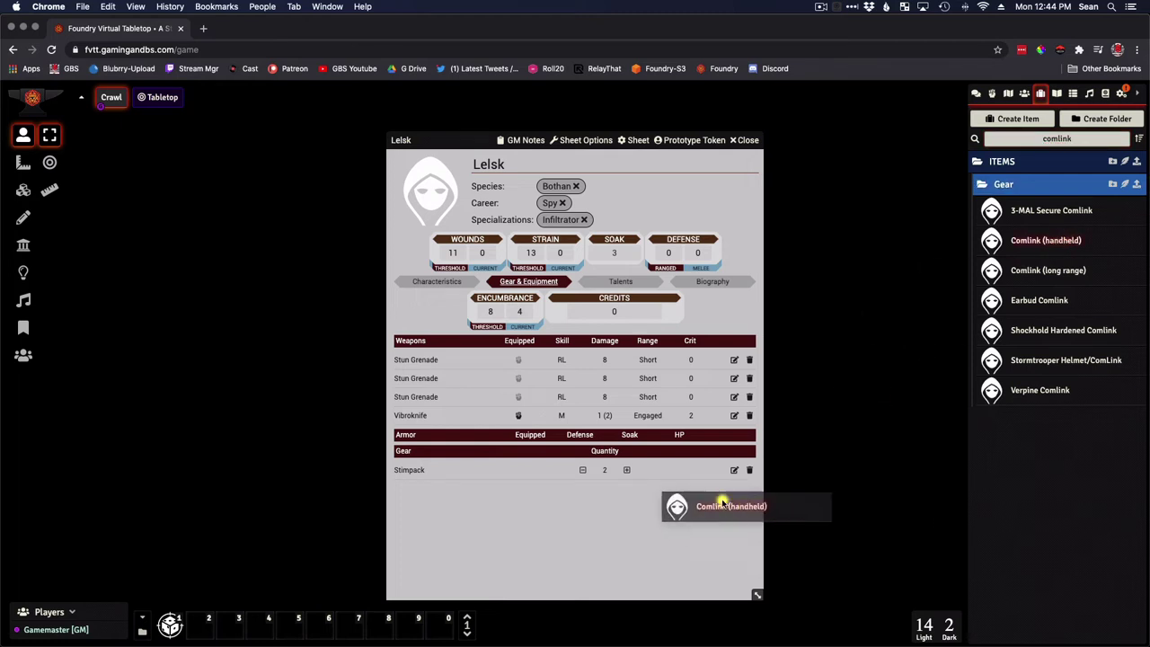
drag(680, 500, 500, 511)
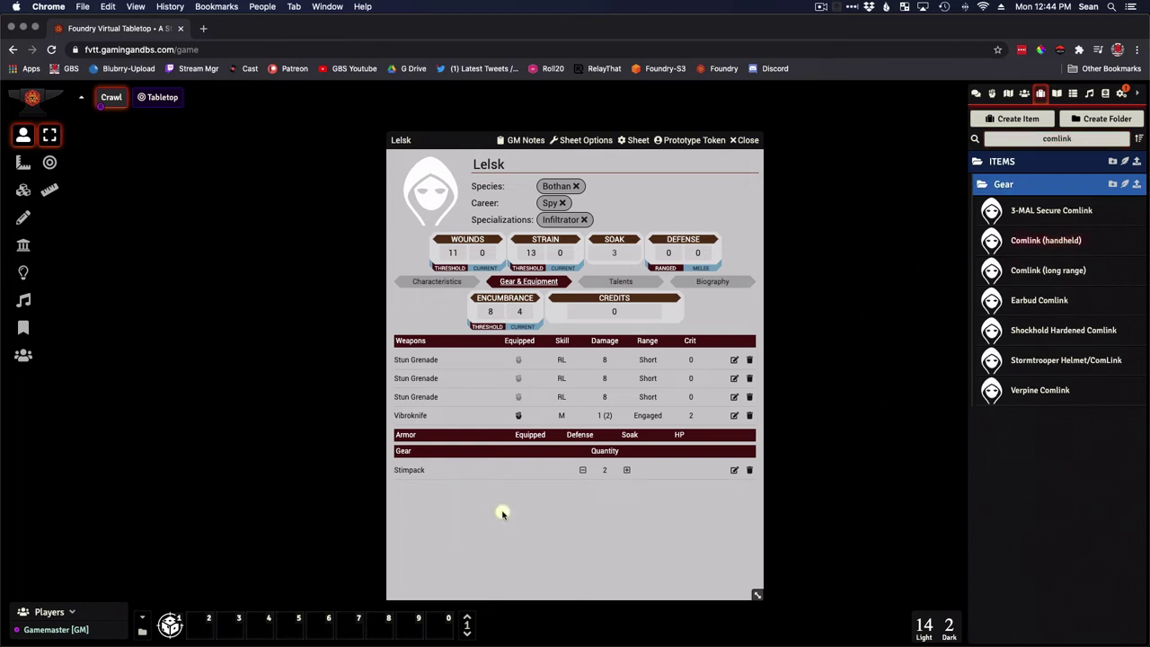
- Find Heavy Clothing in the item list, add it to Lelsk's armor and mark it as equipped
double_click(1056, 138)
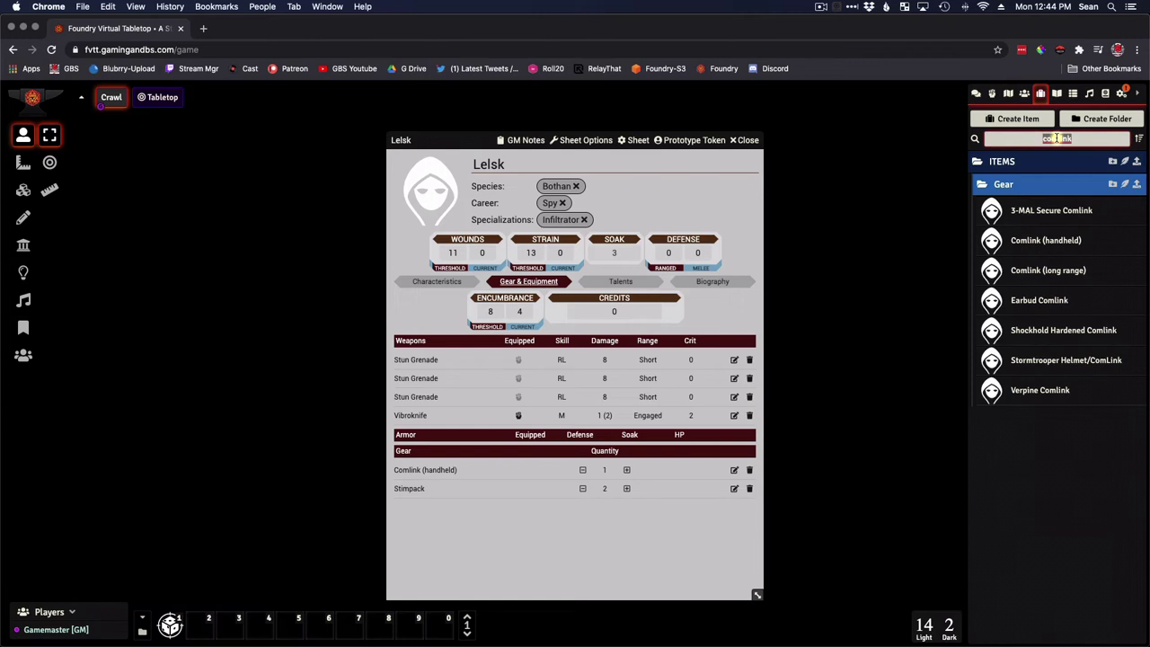
text(heavy clo)
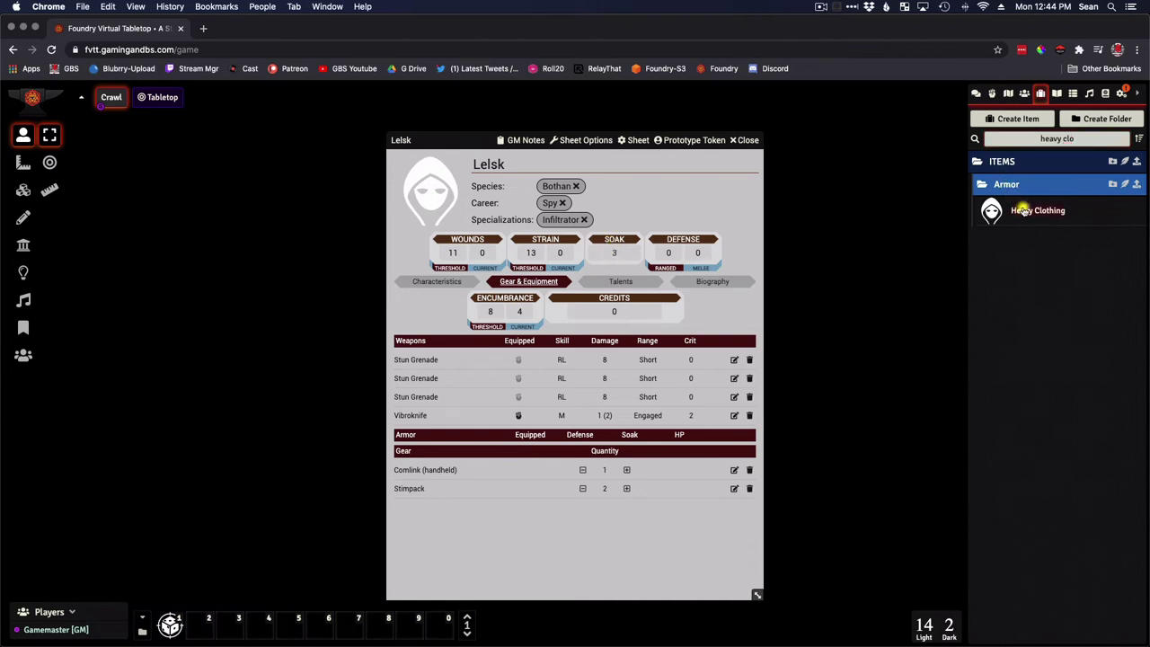
drag(1022, 210, 457, 442)
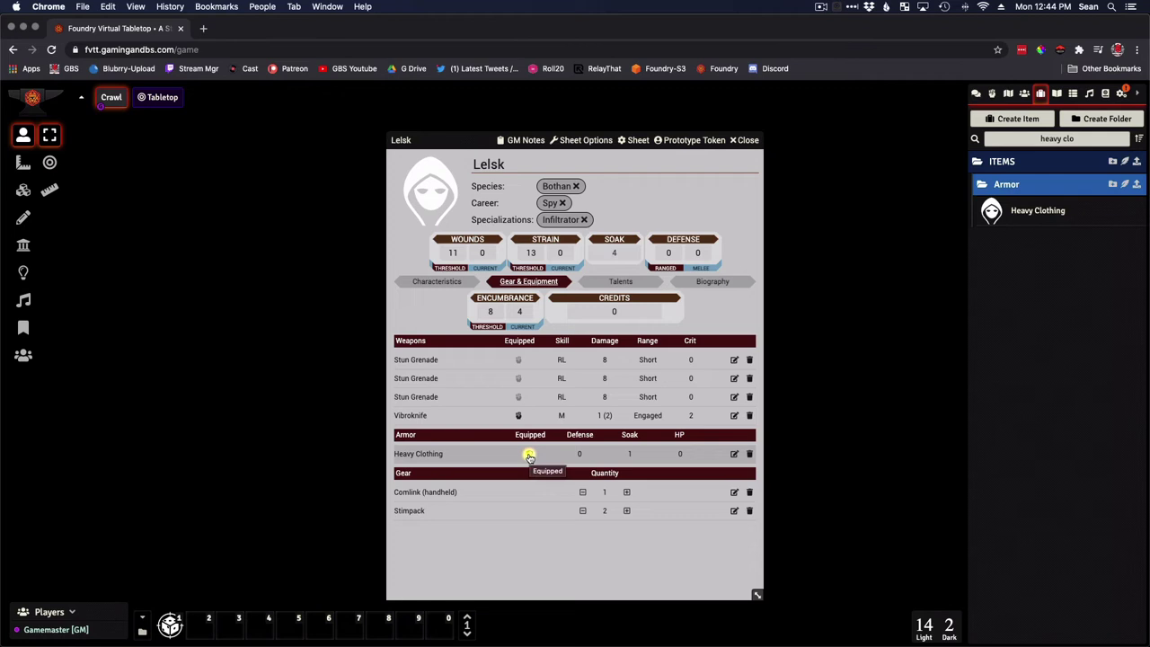
click(529, 455)
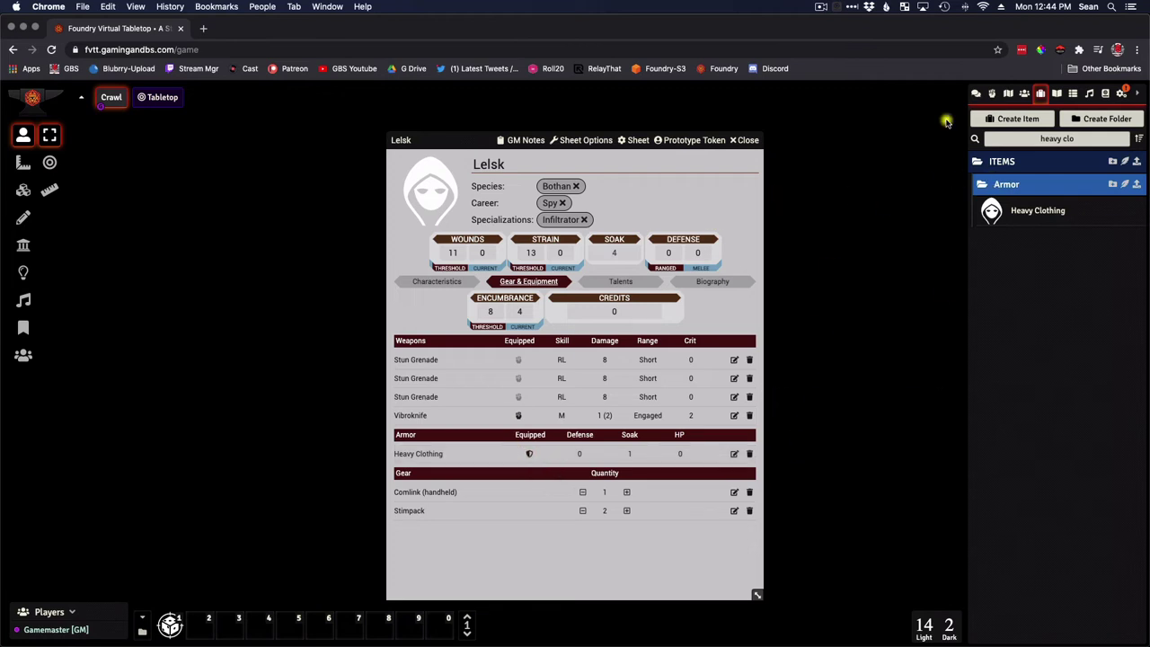
- Find the Scanner Goggles in the item list, add them to Lelsk's gear and check their description
click(1089, 142)
drag(1078, 141, 957, 135)
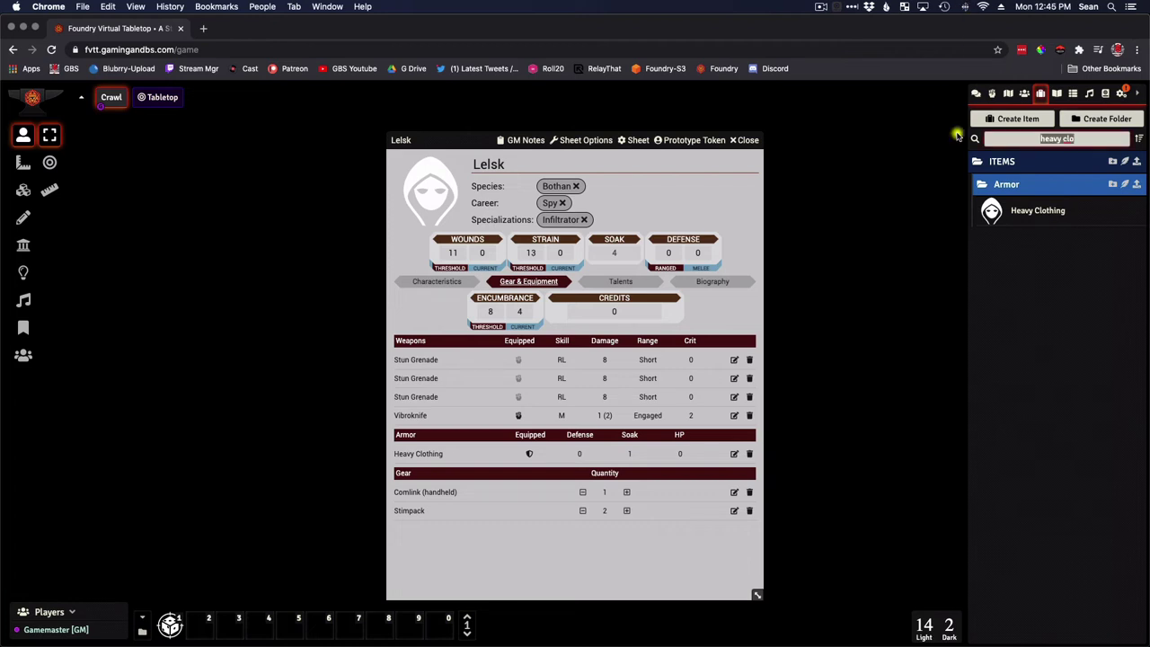
text(scanner)
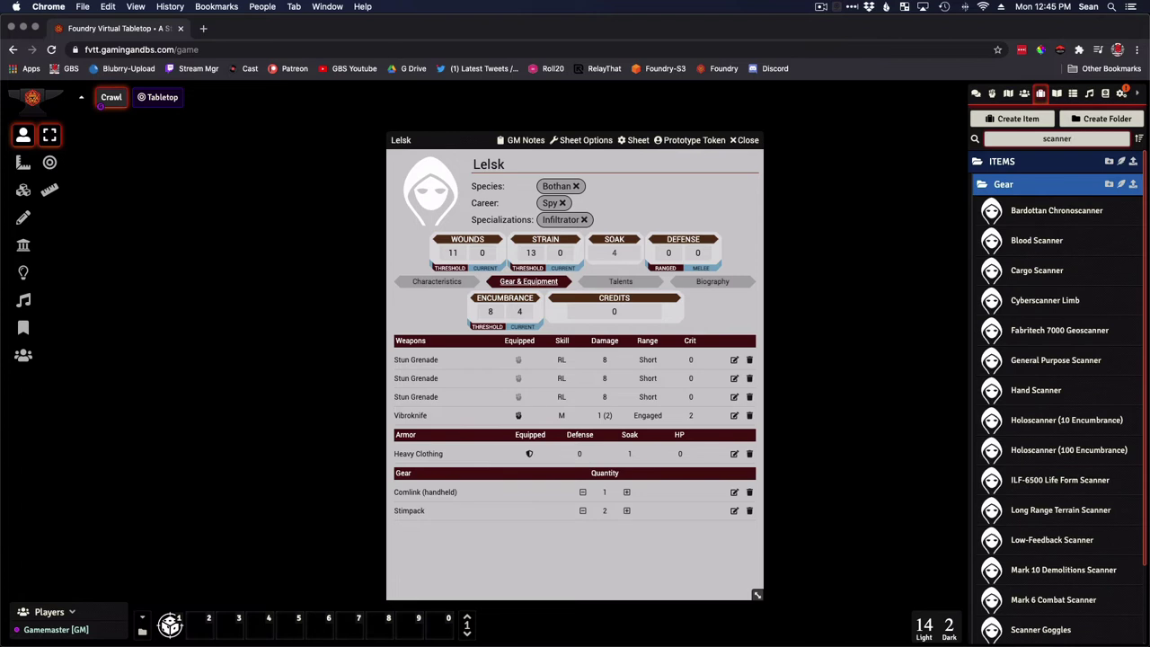
text( go)
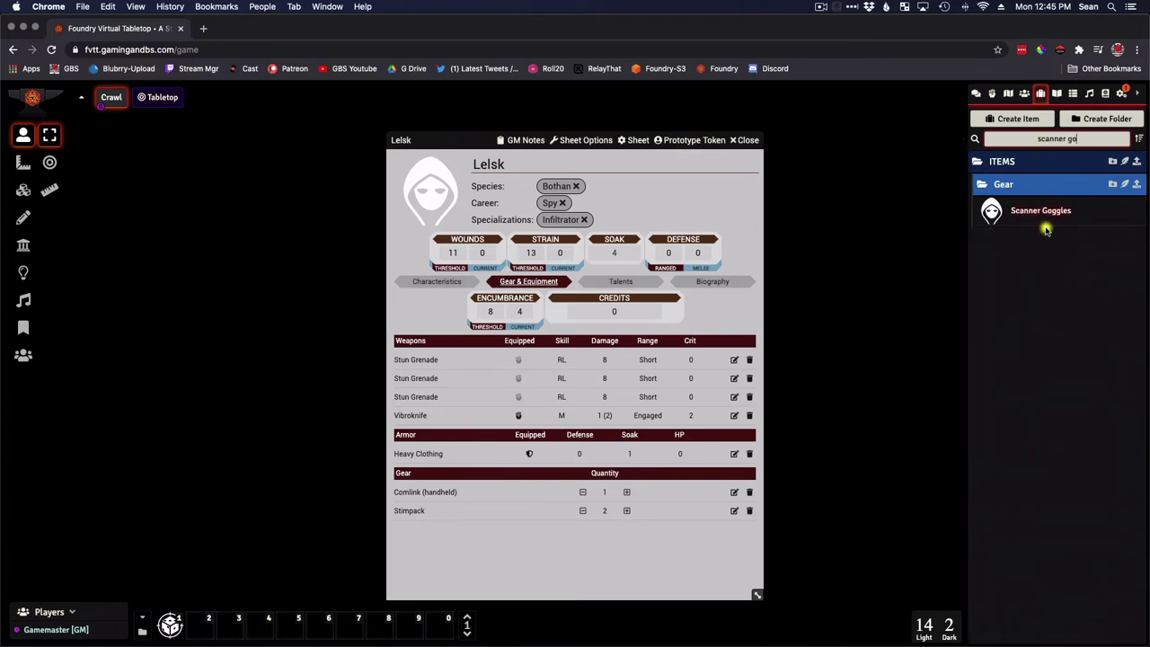
drag(1044, 212, 476, 543)
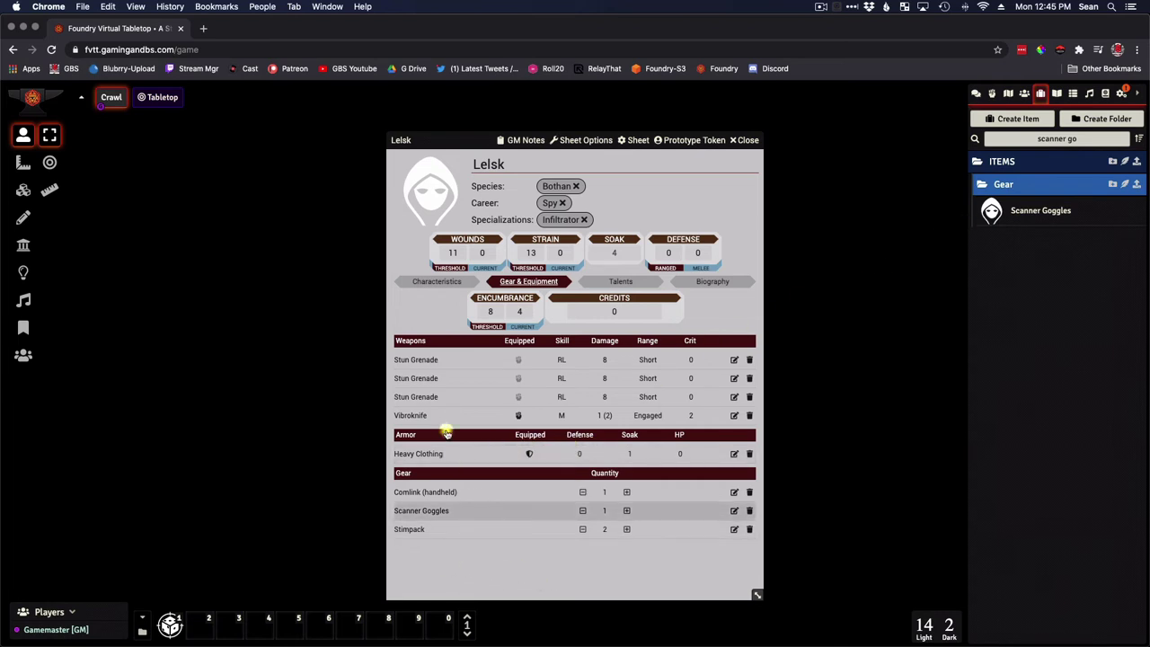
click(444, 510)
scroll(511, 505, down, 1)
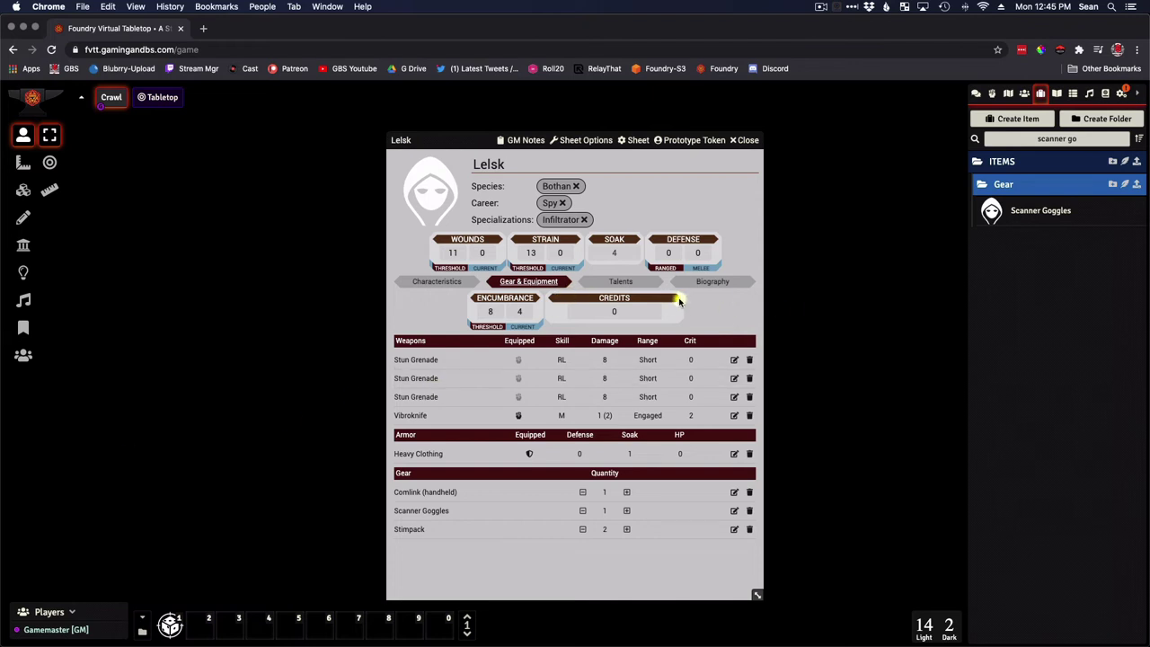
- Set Lelsk's credits to 50
click(622, 312)
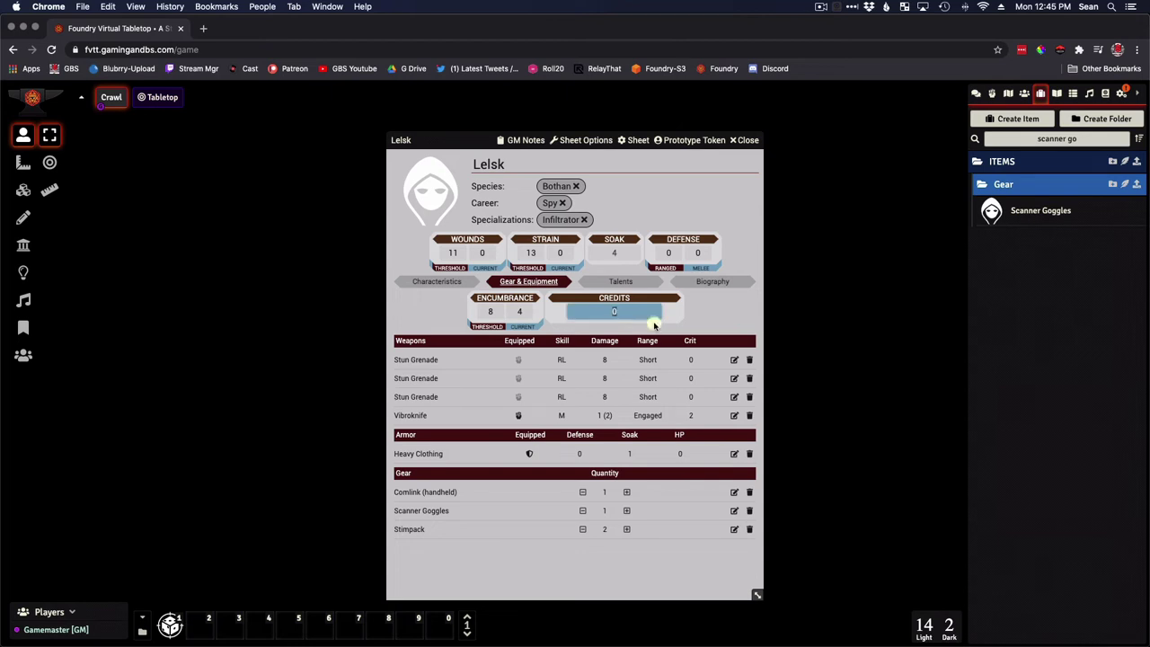
text(50)
key(super+Tab)
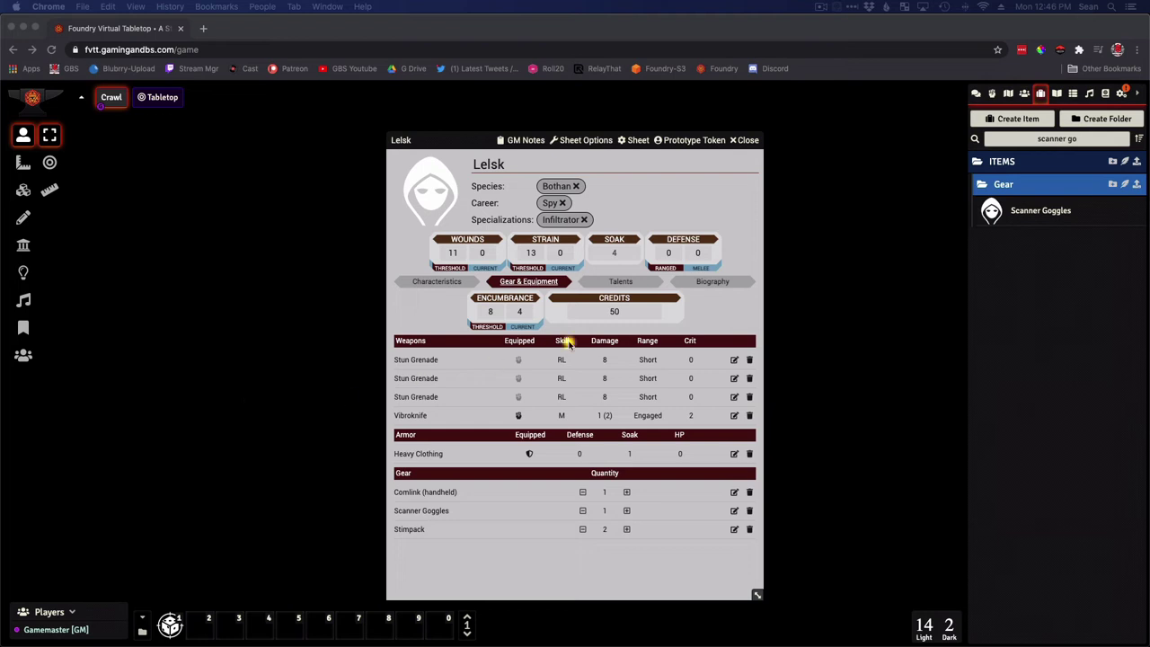
- Search the items for "dodge", add the Dodge talent to Lelsk's talents and check its description
click(625, 284)
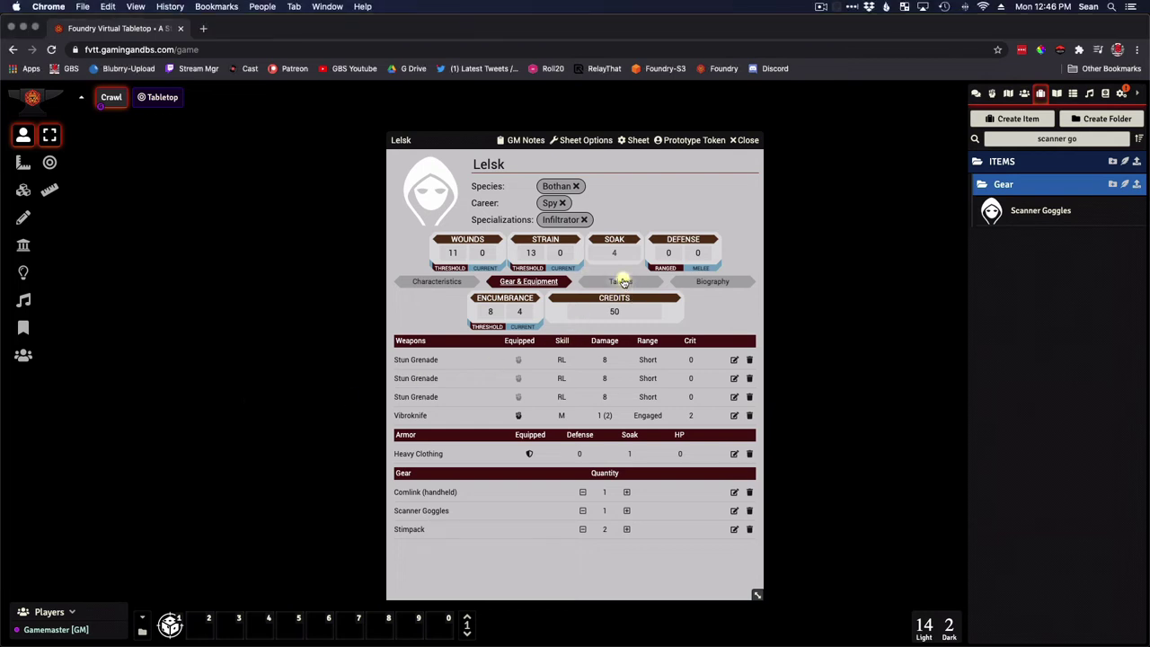
click(623, 282)
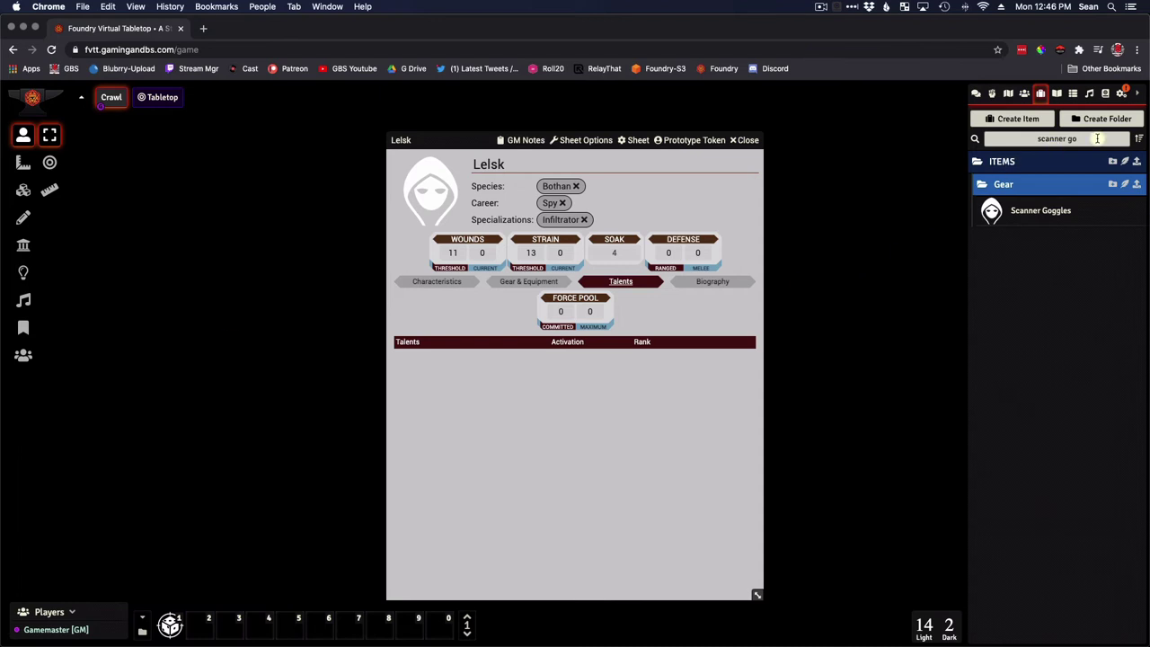
drag(1098, 139, 984, 139)
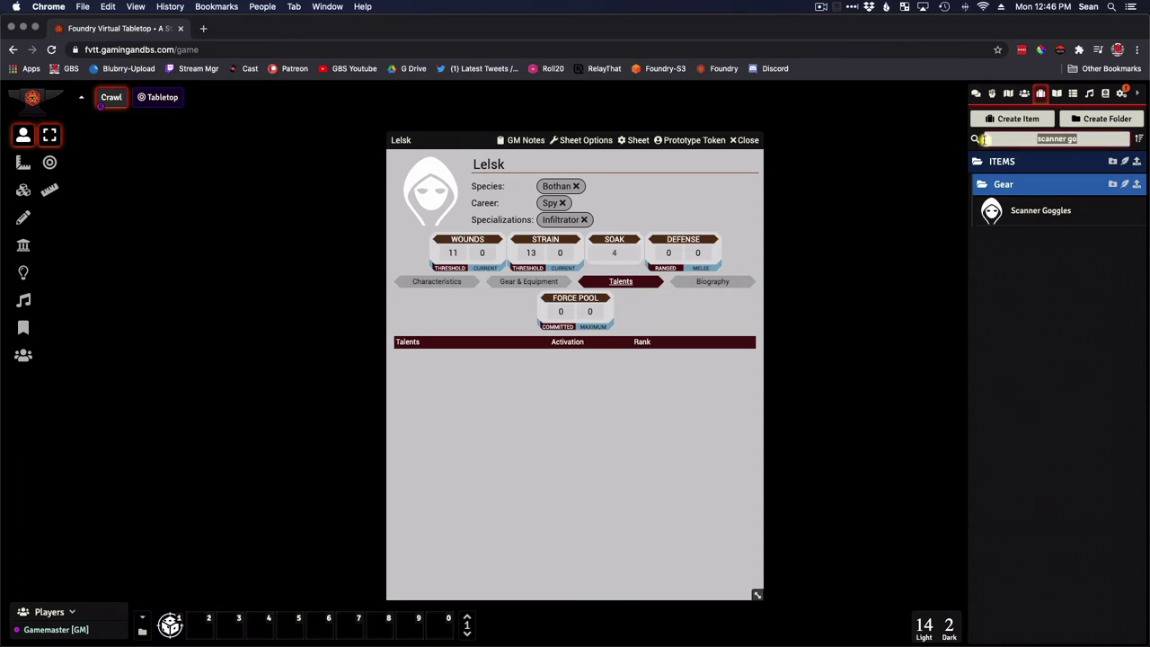
text(dodge)
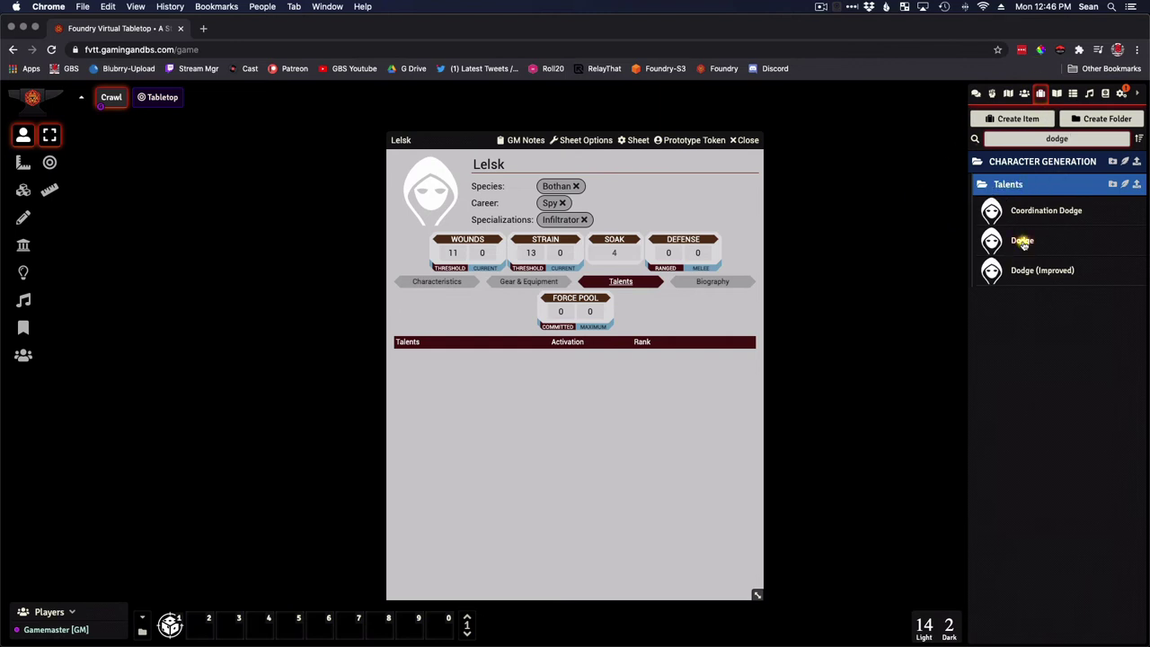
mouse_move(1022, 243)
mouse_down()
mouse_move(901, 313)
mouse_move(569, 383)
mouse_up()
click(524, 363)
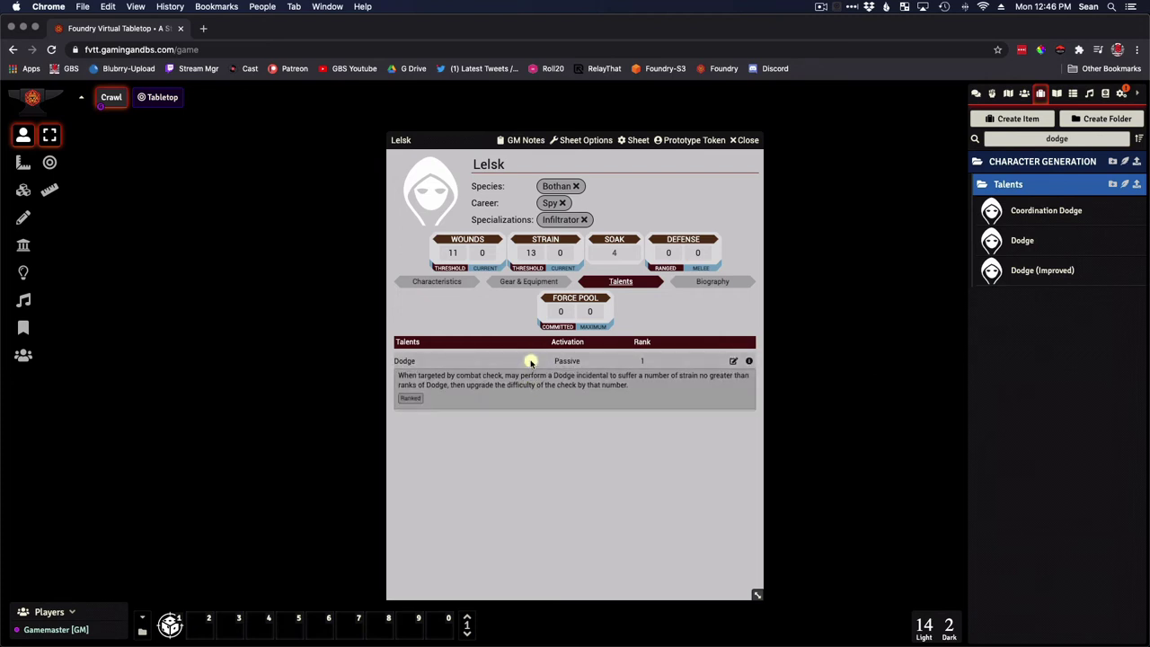
click(530, 361)
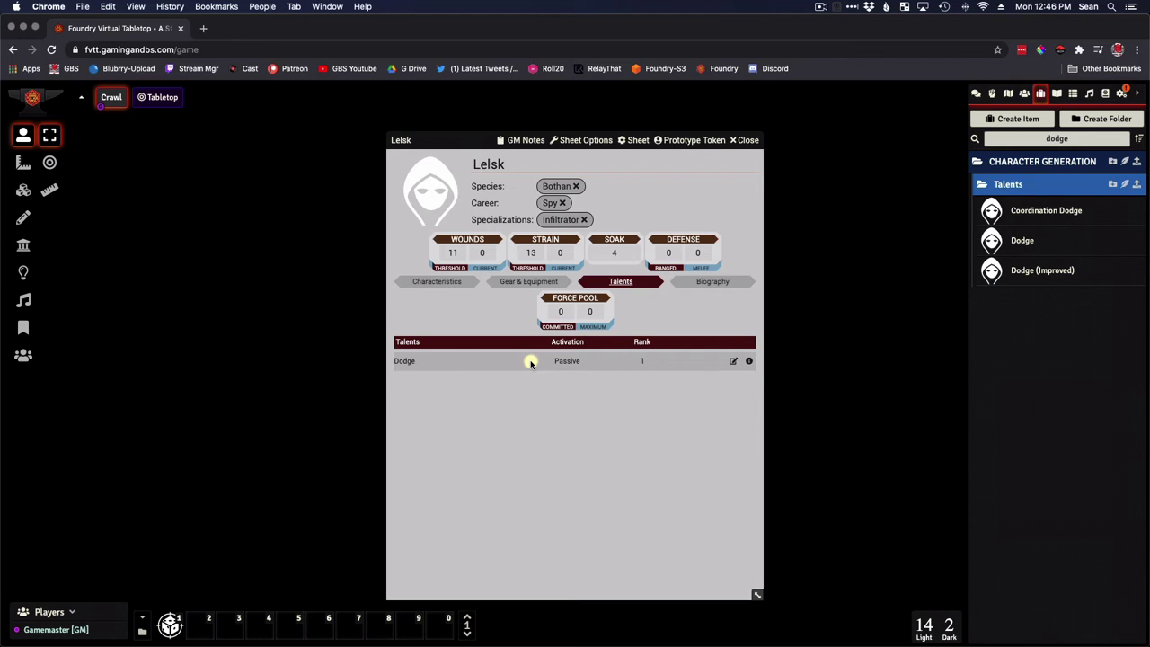
- Review Lelsk's skills, then find the Frenzied Attack talent, add it to Lelsk's talents and check its description
click(438, 281)
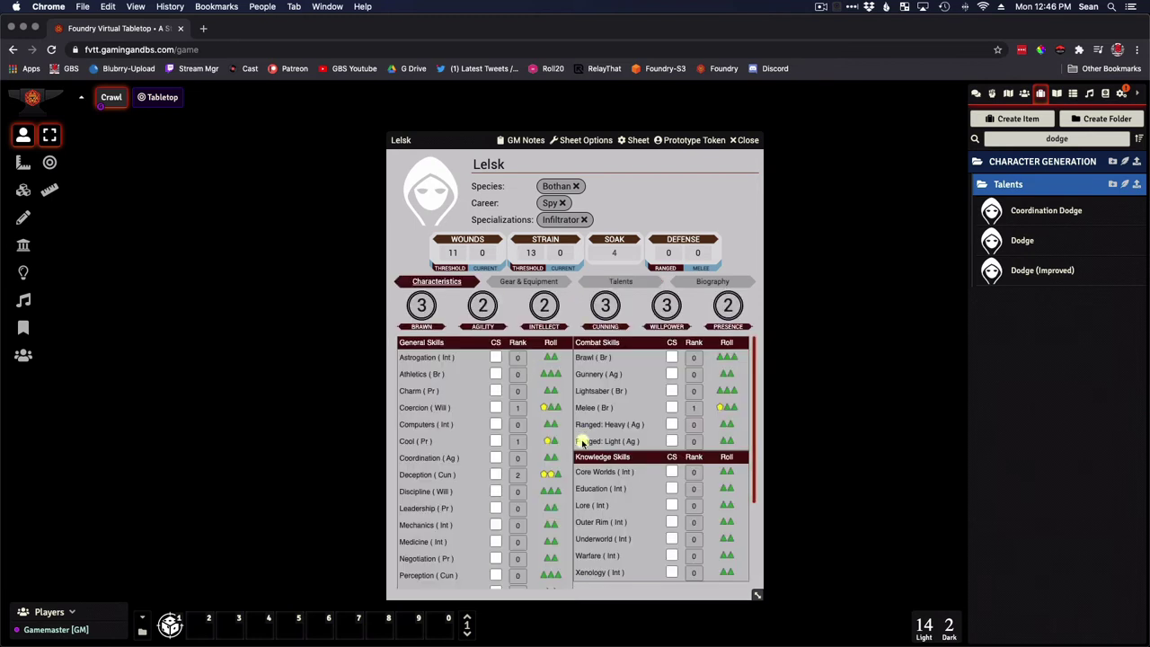
scroll(566, 458, down, 3)
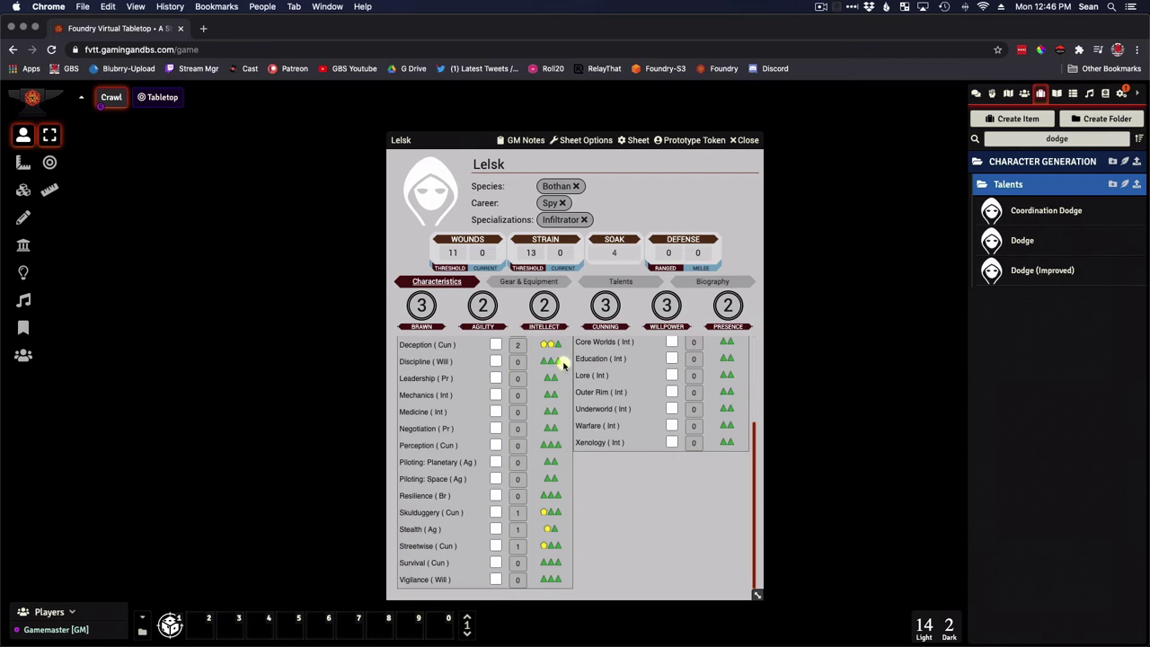
click(609, 280)
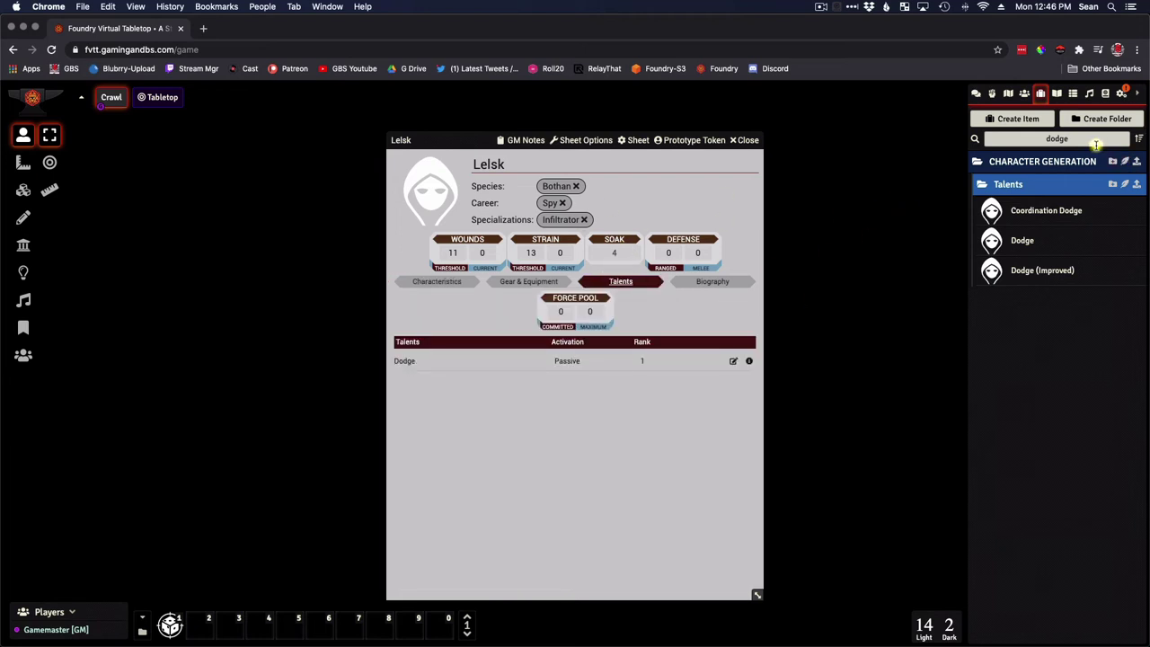
drag(1095, 144, 972, 139)
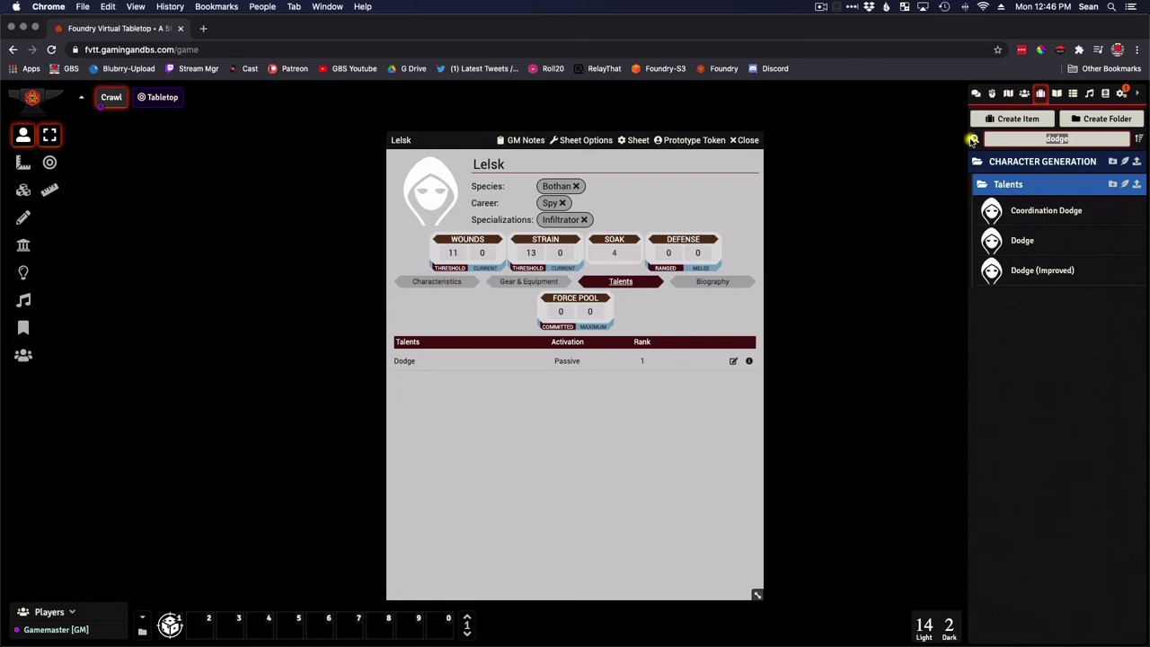
text(frenz)
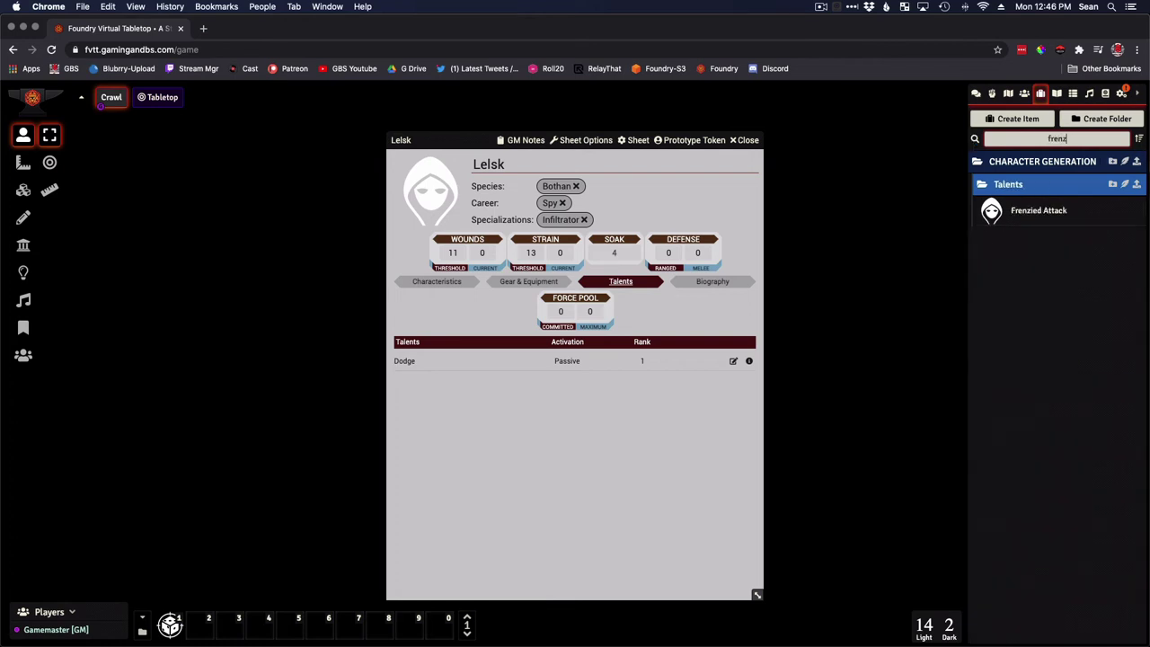
mouse_move(1062, 210)
mouse_down()
mouse_move(779, 267)
mouse_move(632, 482)
mouse_move(624, 462)
mouse_up()
click(523, 375)
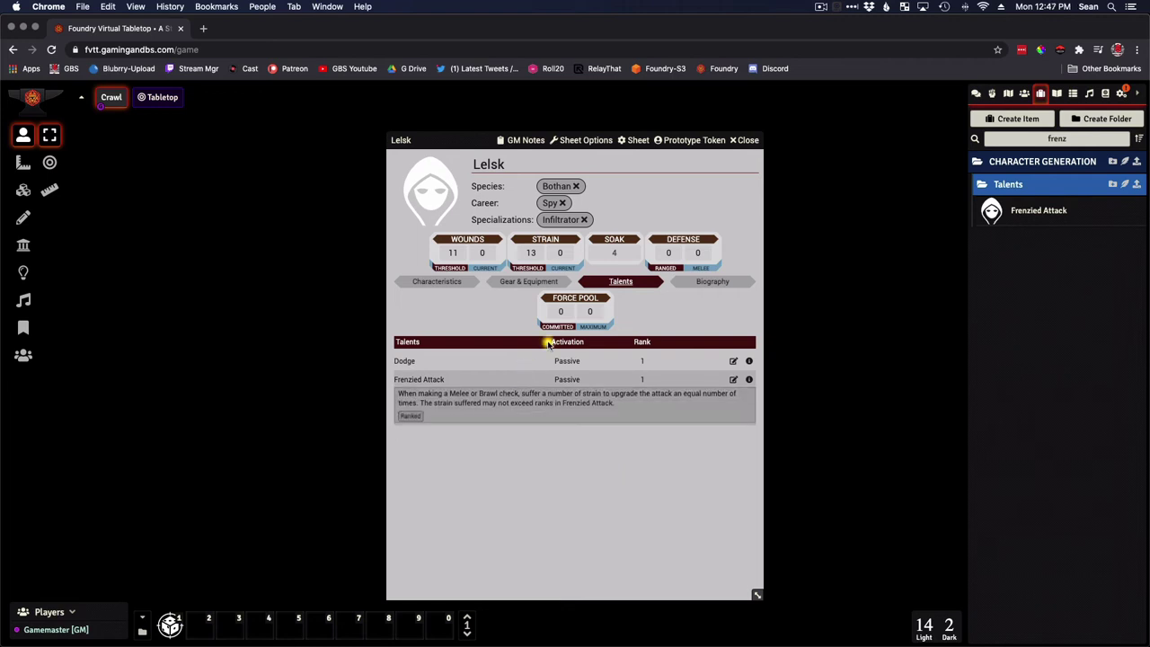
click(522, 376)
- Find the Convincing Demeanor talent, add it to Lelsk and check its description and its effect on the Deception roll
click(1061, 139)
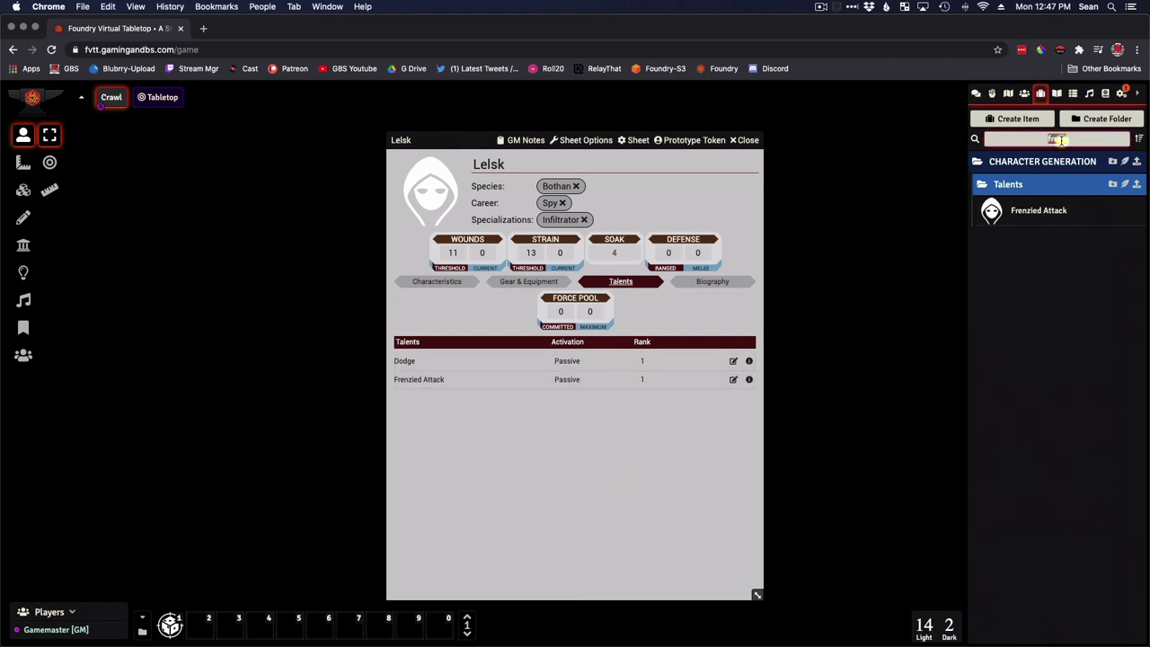
text(convin)
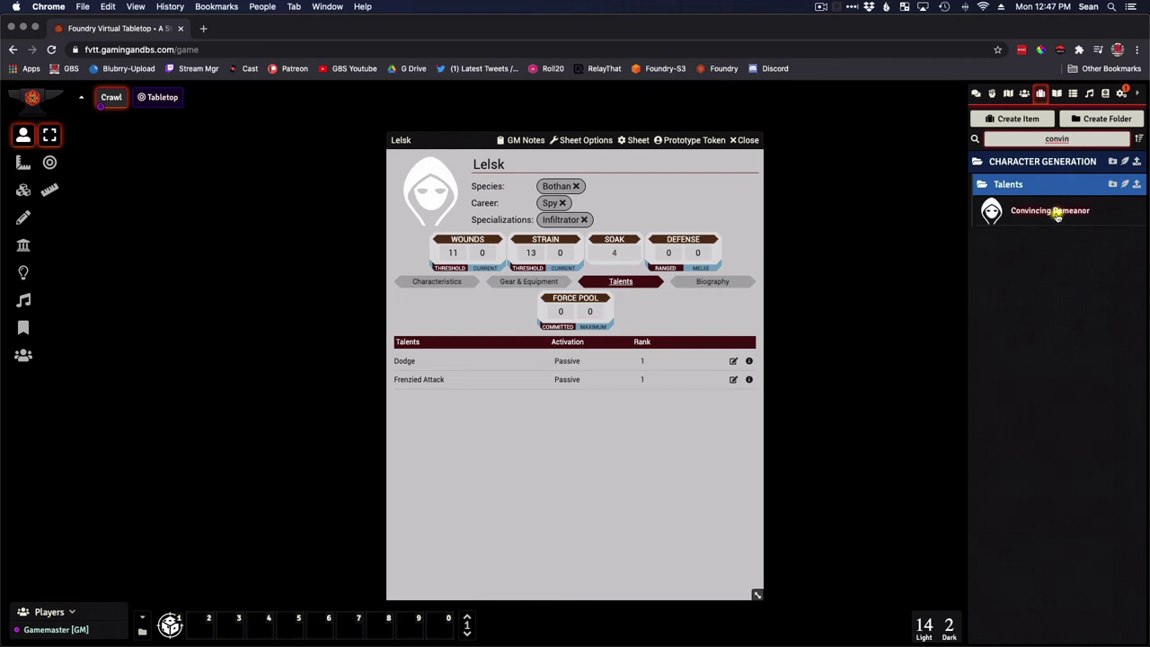
drag(1051, 212, 664, 450)
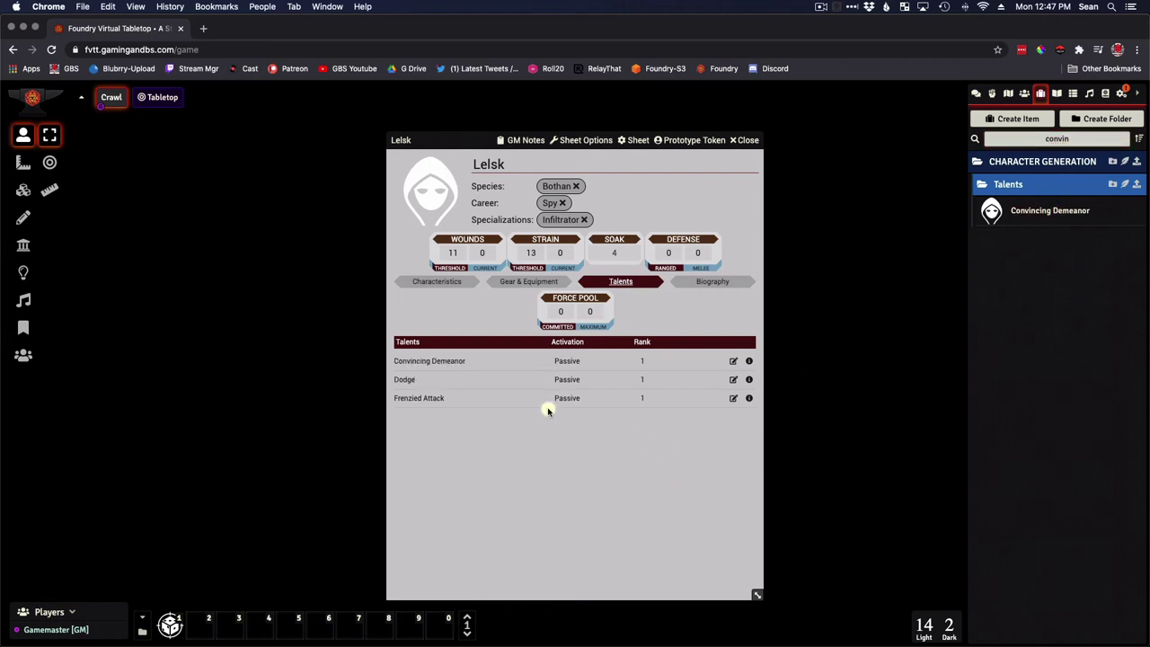
click(449, 361)
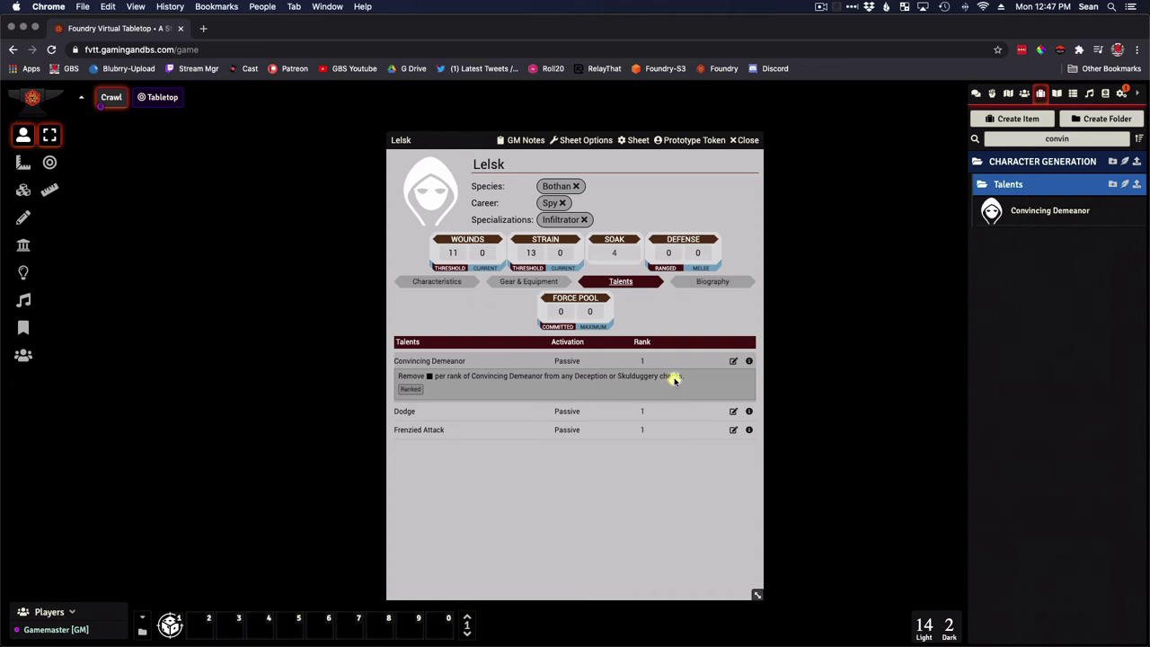
click(435, 284)
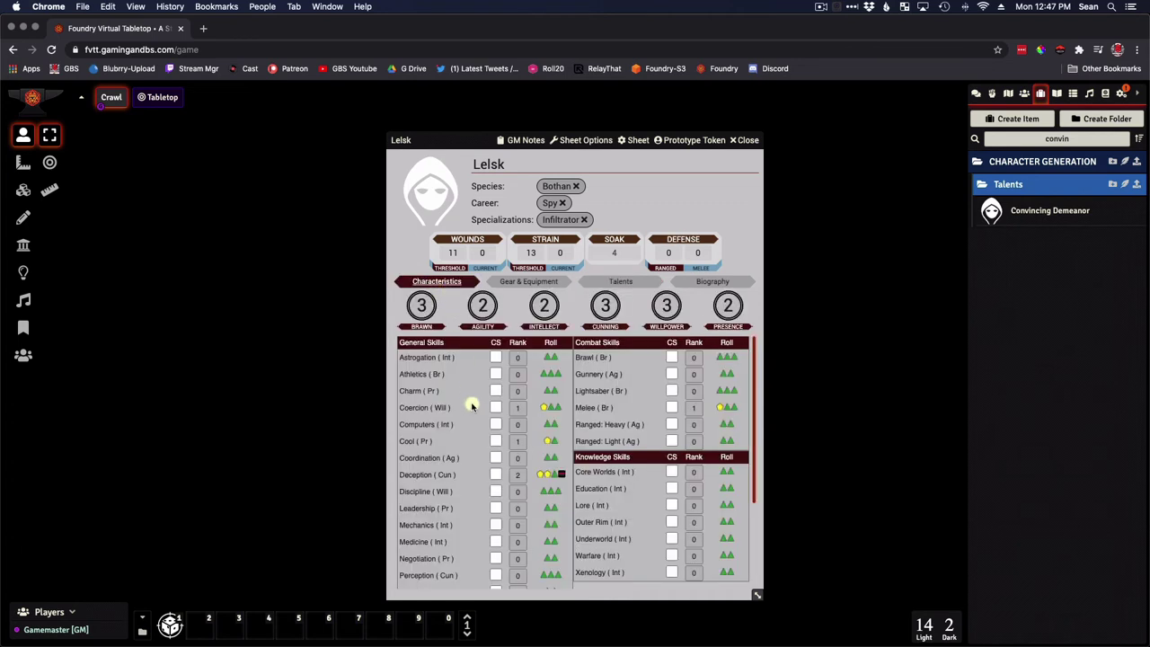
mouse_move(557, 475)
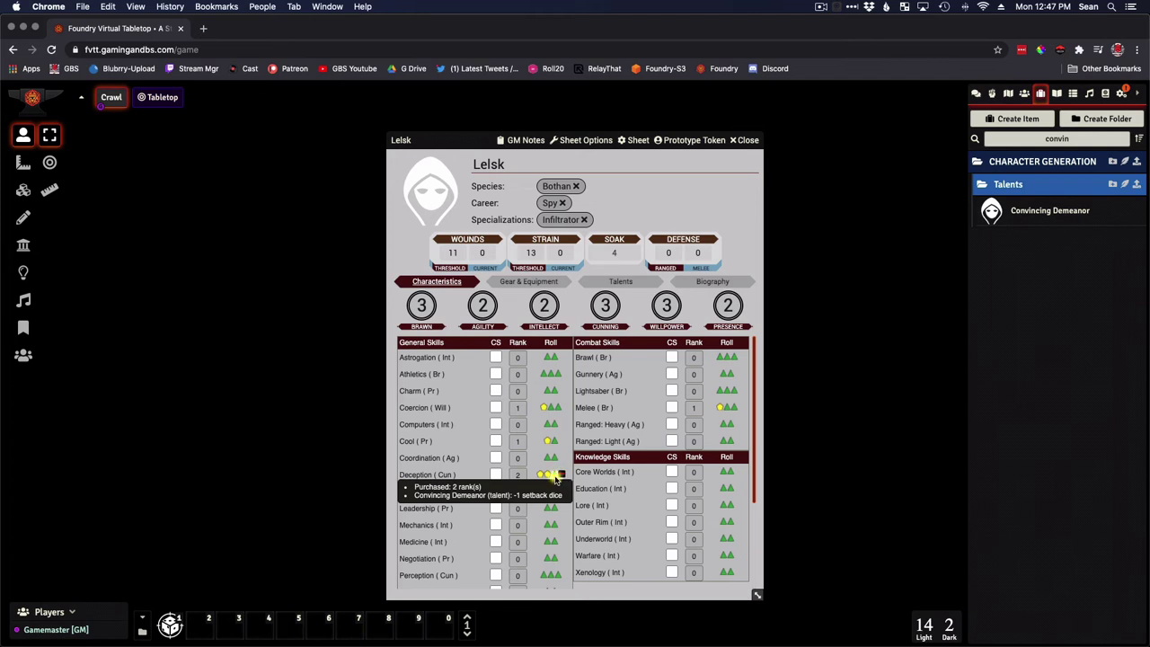
- Set Lelsk's Convincing Demeanor talent to rank 2 and check its effect on the Deception roll
click(618, 282)
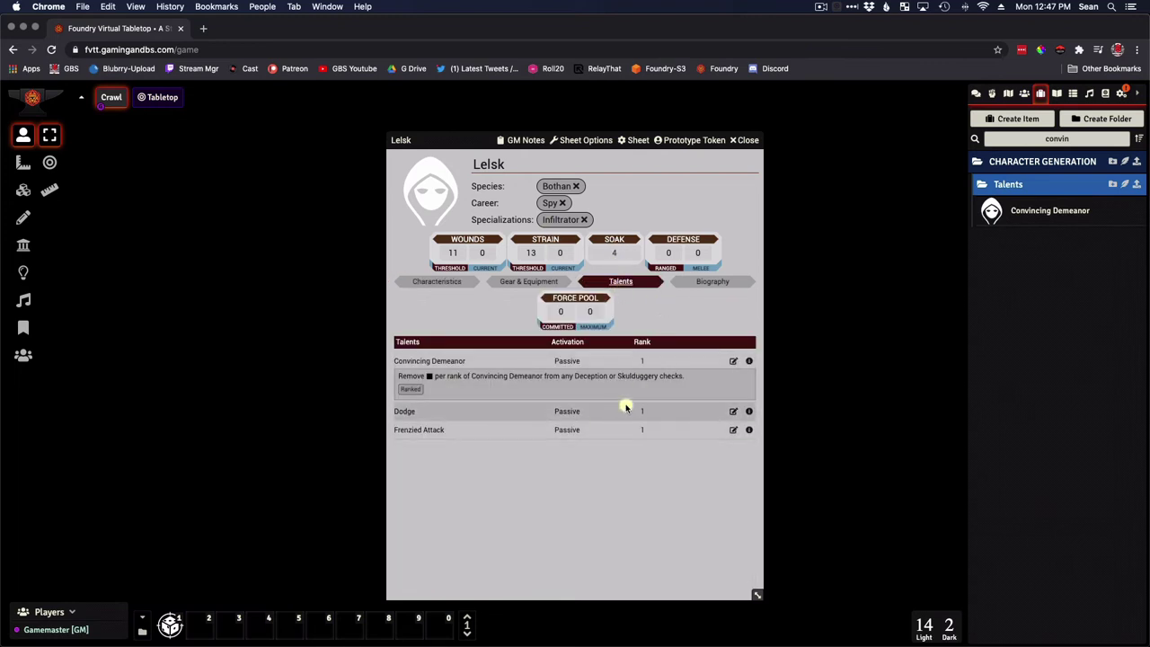
click(643, 361)
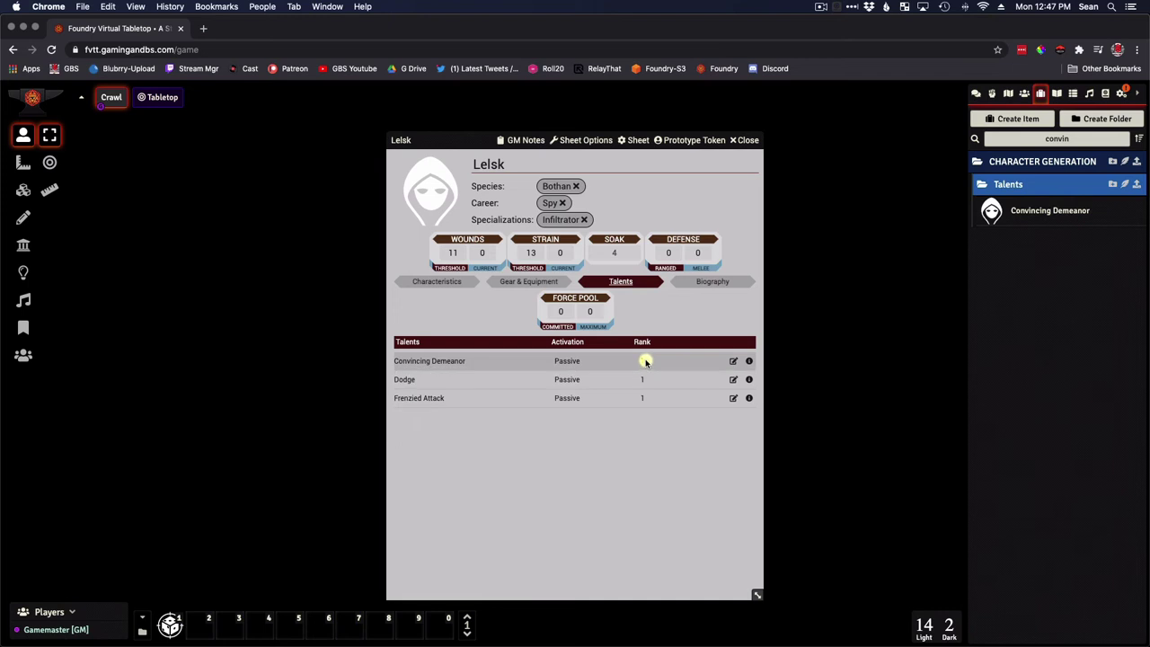
click(733, 361)
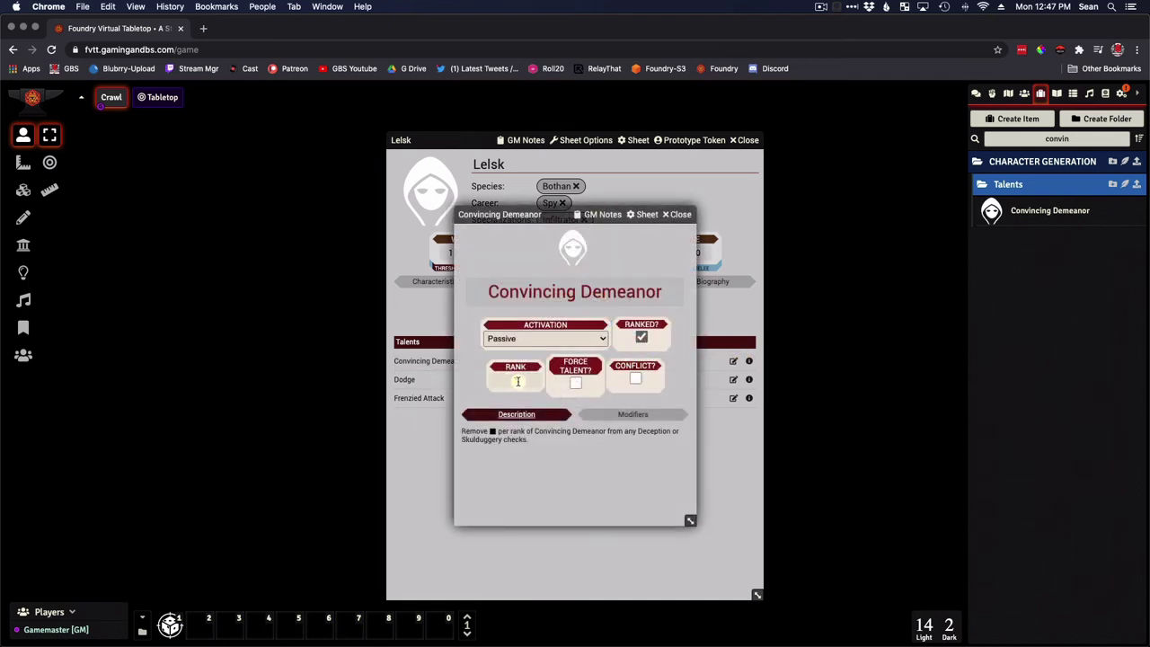
text(2)
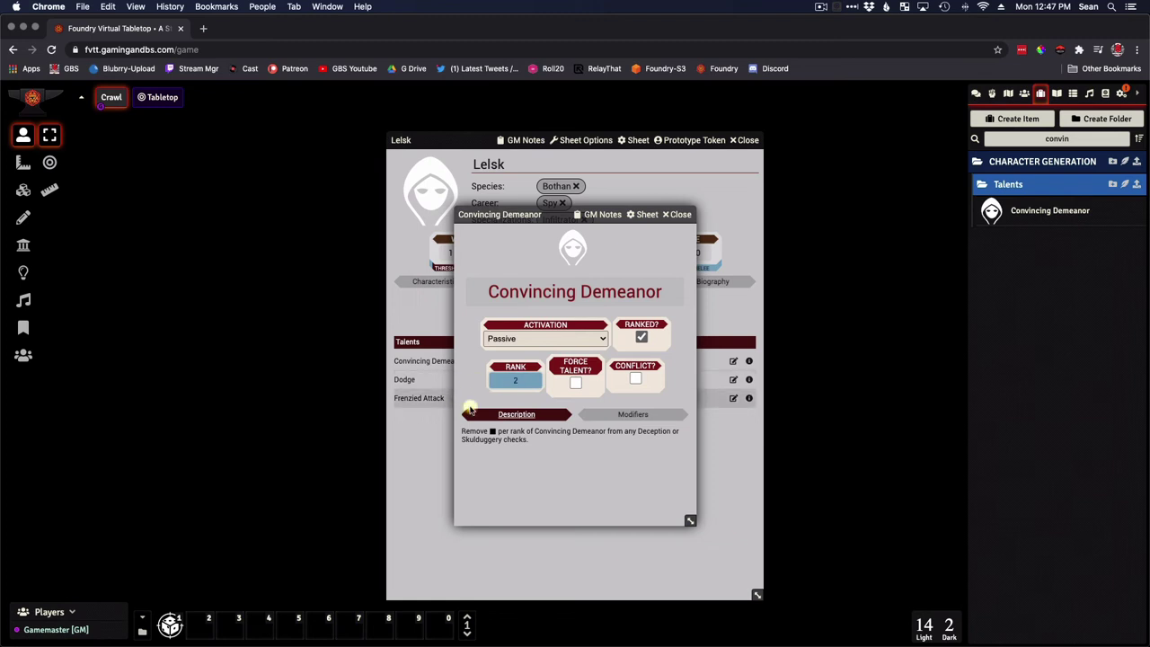
click(626, 466)
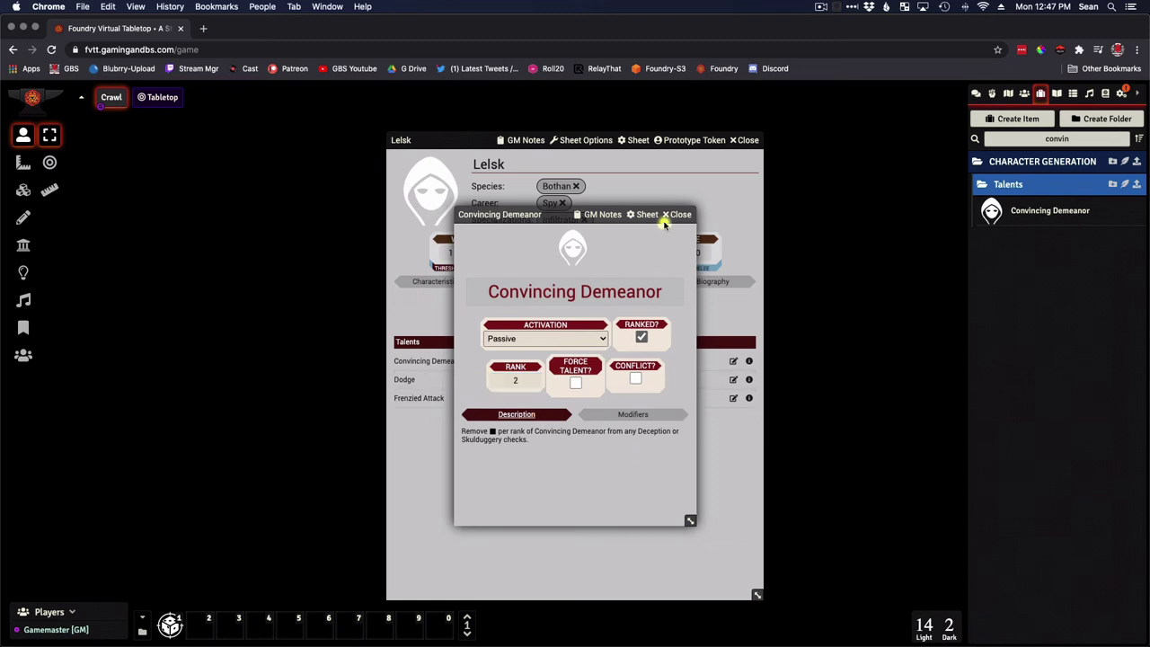
click(680, 216)
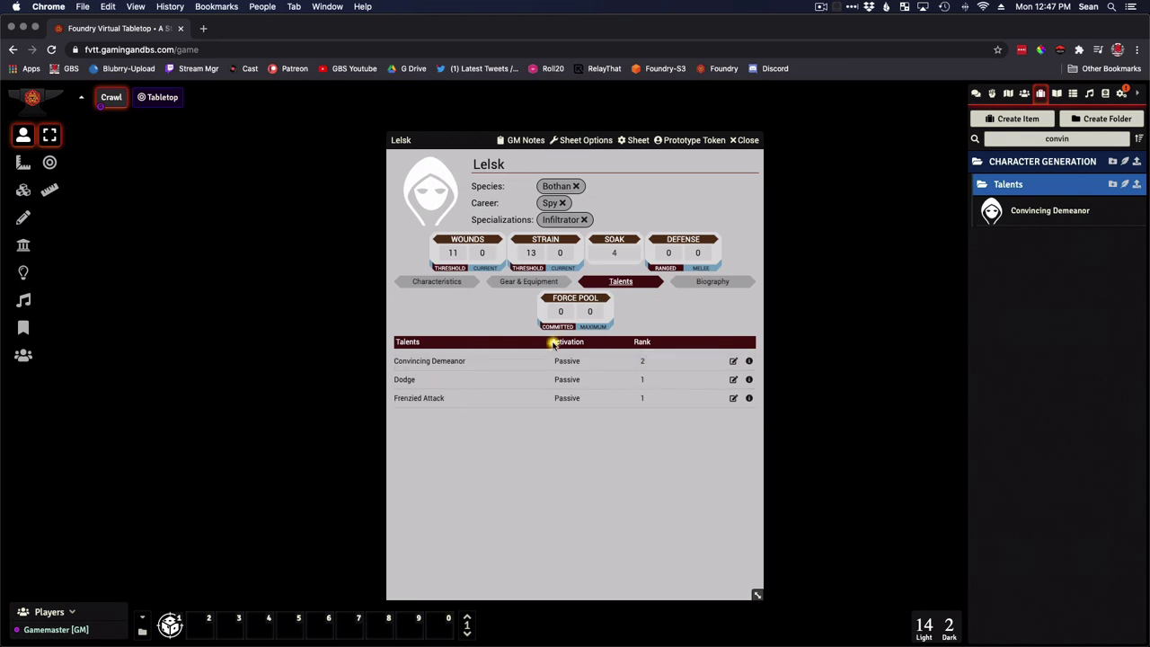
click(438, 280)
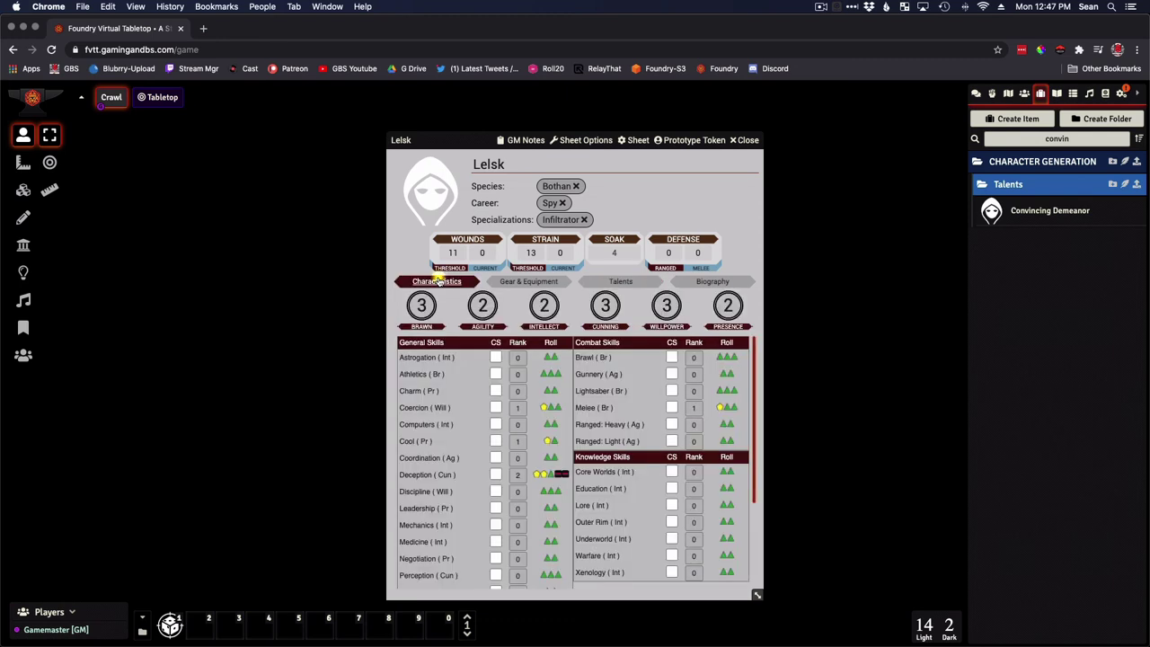
mouse_move(556, 475)
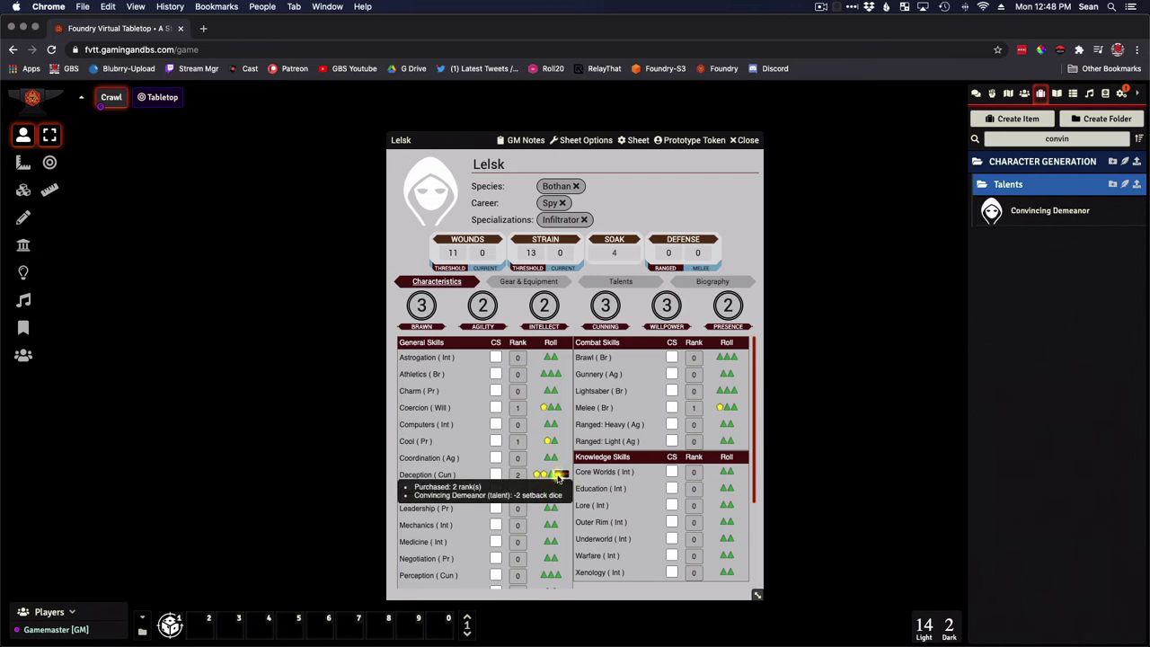
- Set the rank of Lelsk's Convincing Demeanor talent back to 1 and close the talent's sheet
click(639, 283)
click(732, 363)
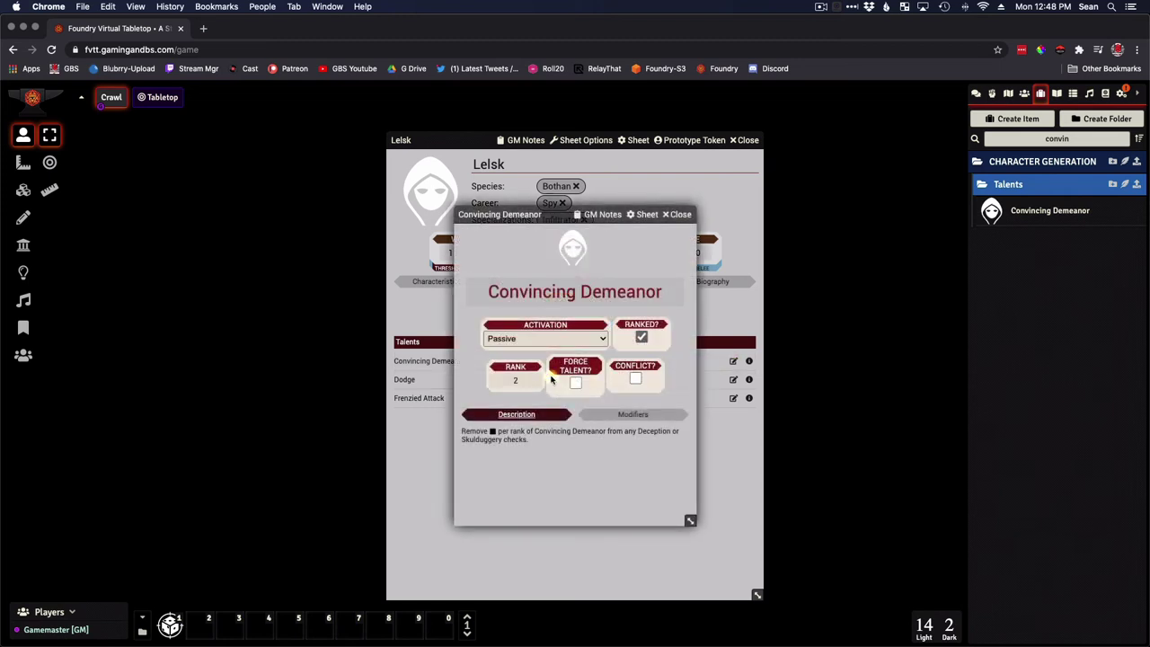
click(494, 379)
text(1)
click(598, 480)
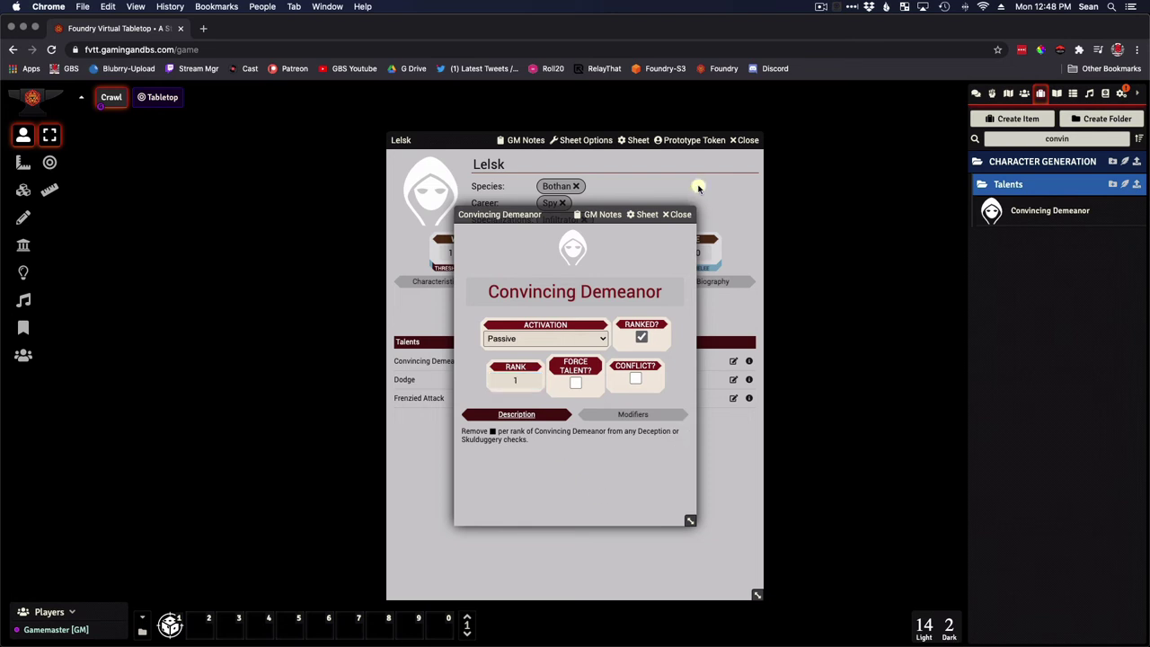
click(685, 215)
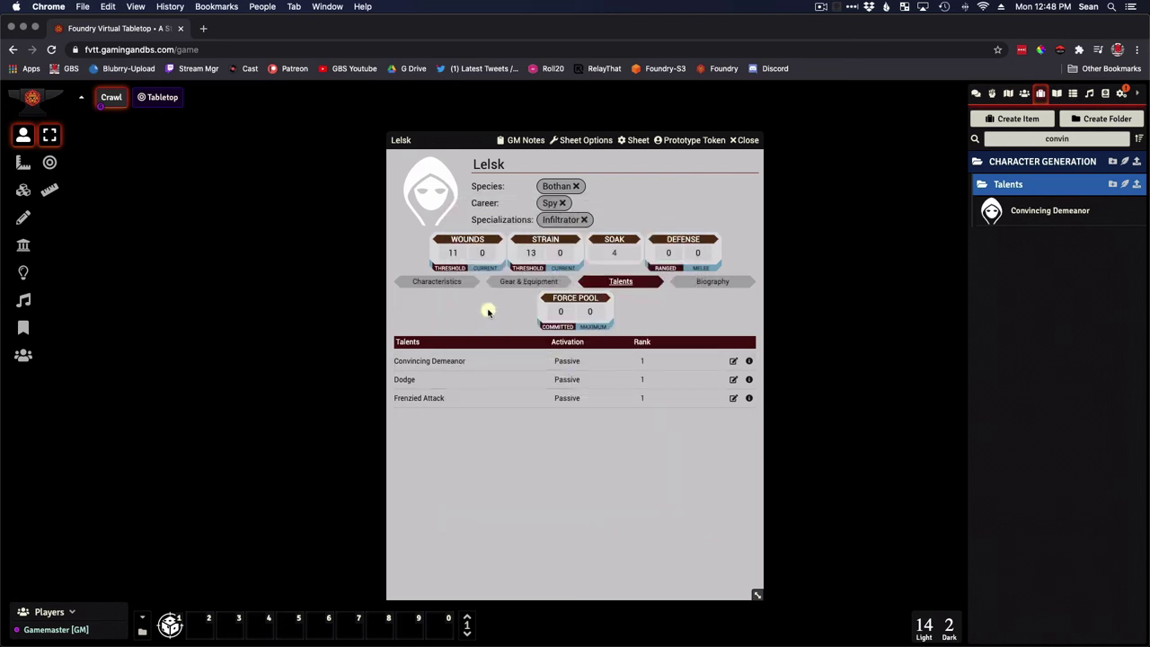
- Review Lelsk's characteristics, skill dice pools and equipment
click(455, 284)
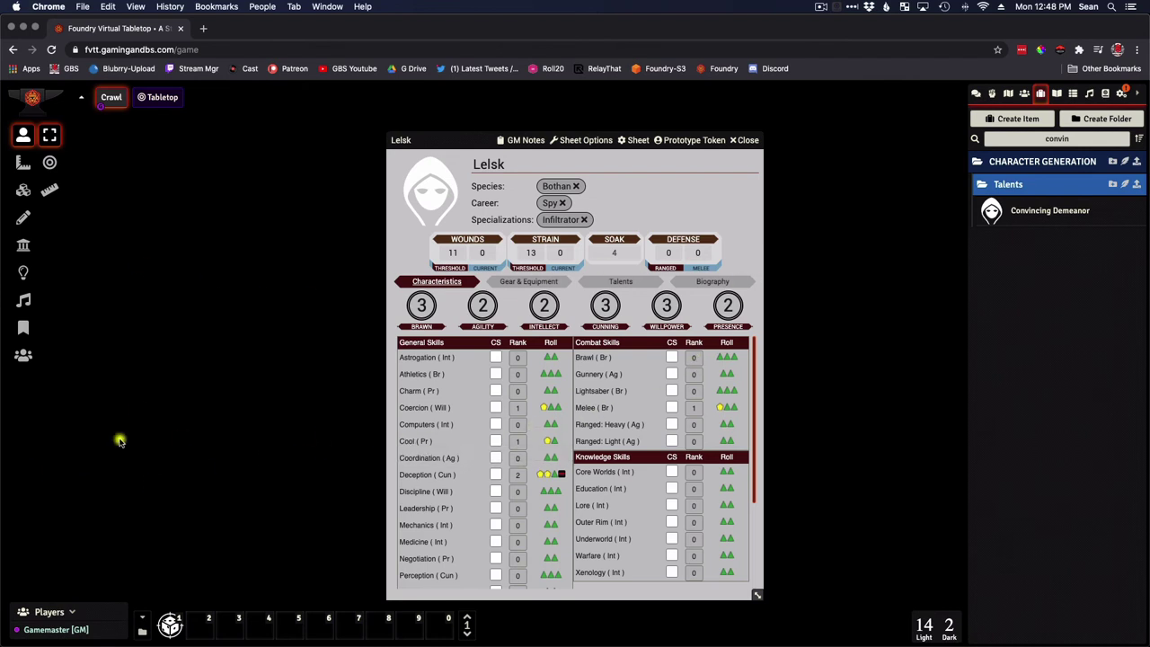
mouse_move(557, 440)
scroll(558, 439, down, 3)
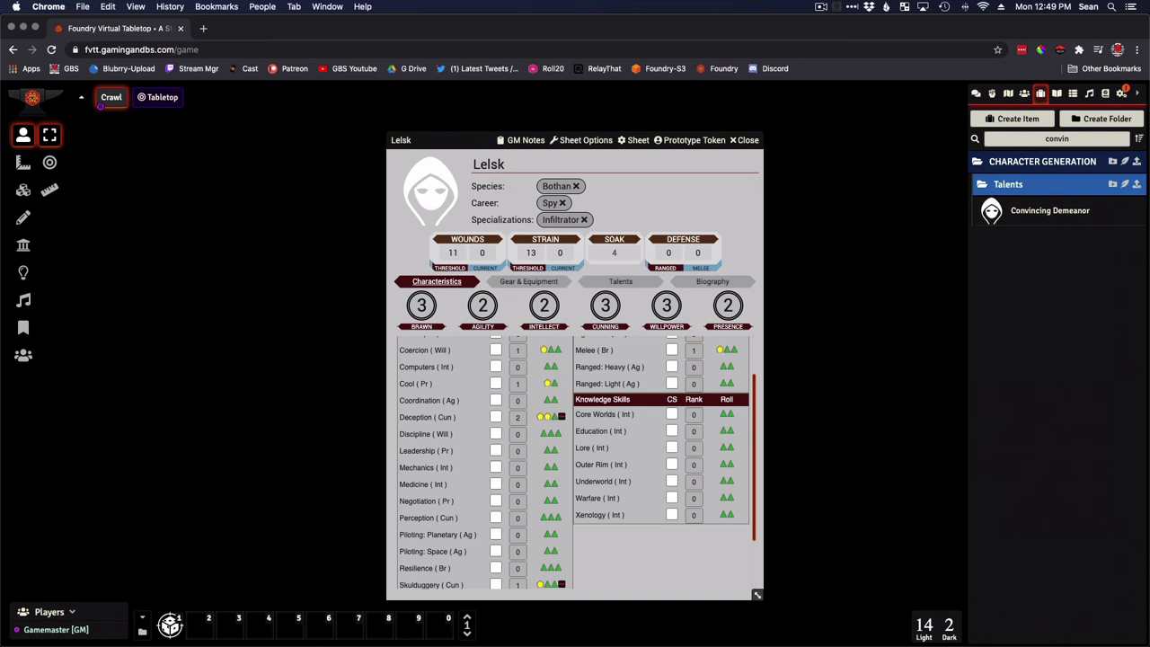
click(528, 281)
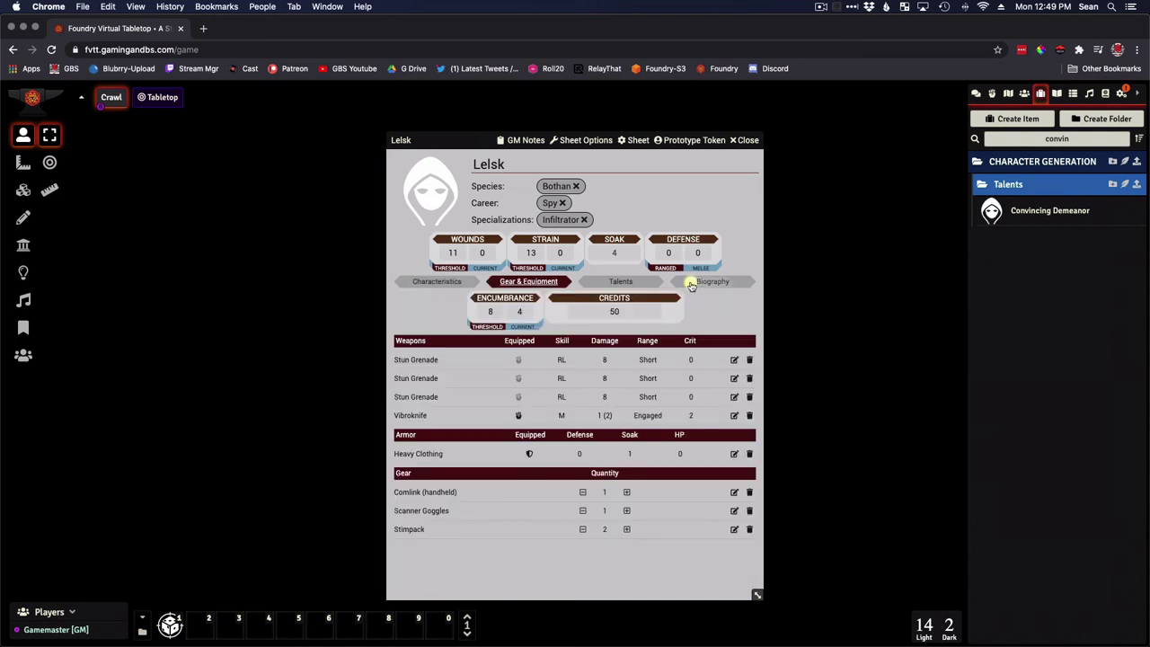
- Write the text "Save this text." in Lelsk's biography and save it
click(712, 281)
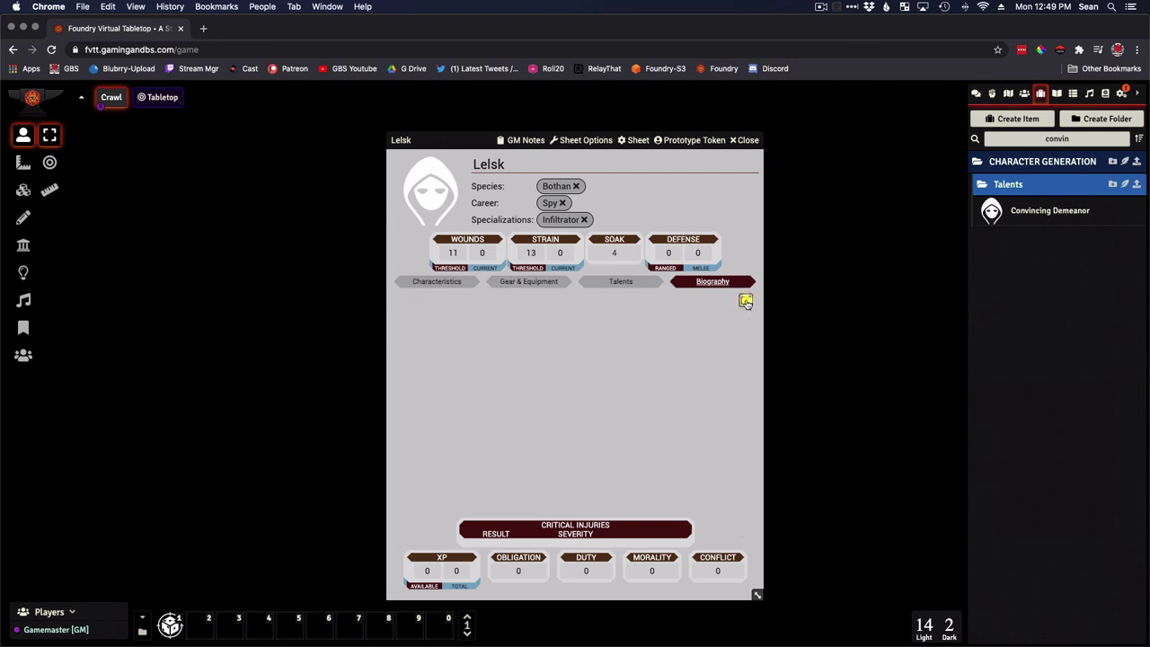
click(746, 302)
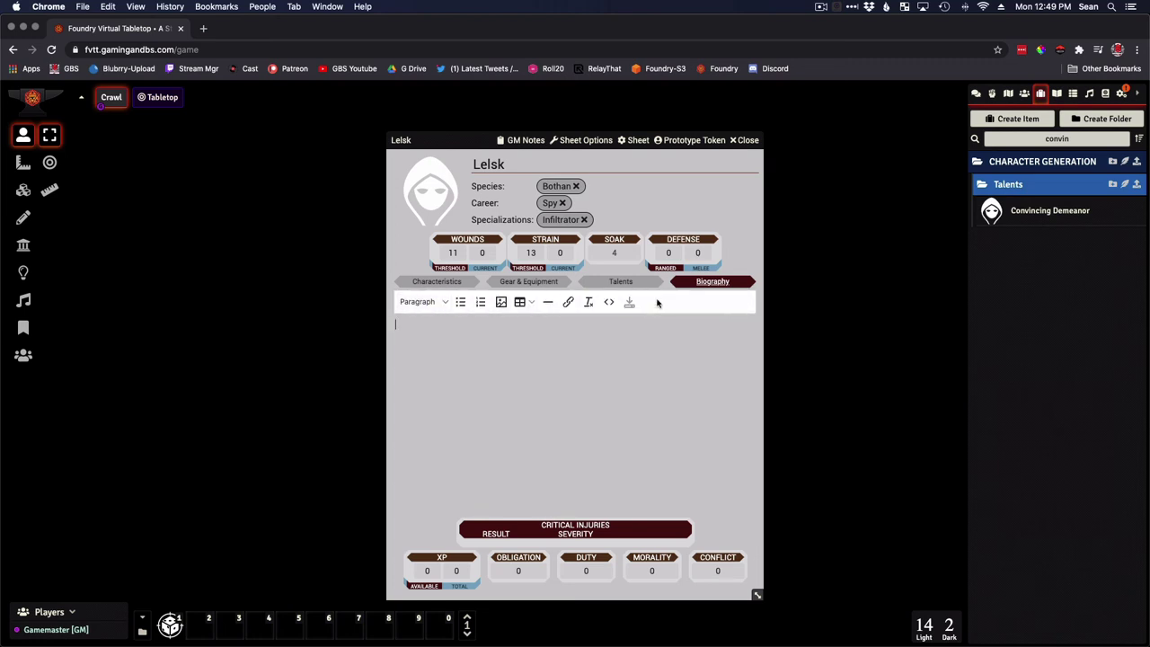
click(432, 301)
click(503, 329)
click(589, 303)
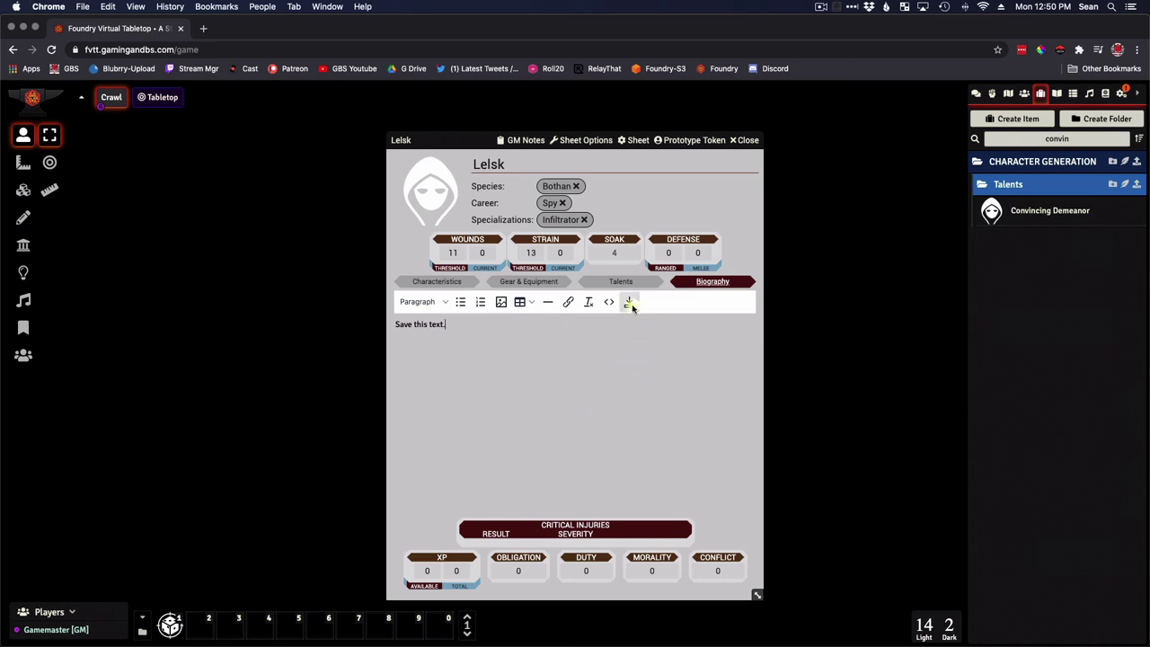
click(629, 304)
click(629, 304)
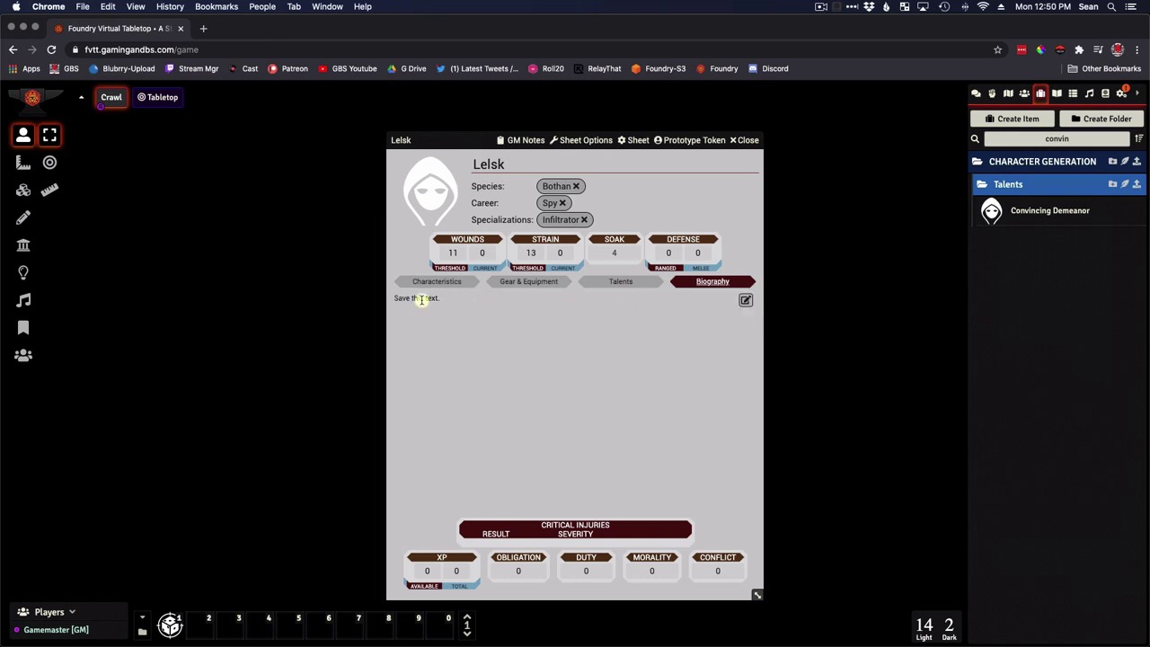
- Delete all the text from Lelsk's biography and save the empty entry
click(745, 300)
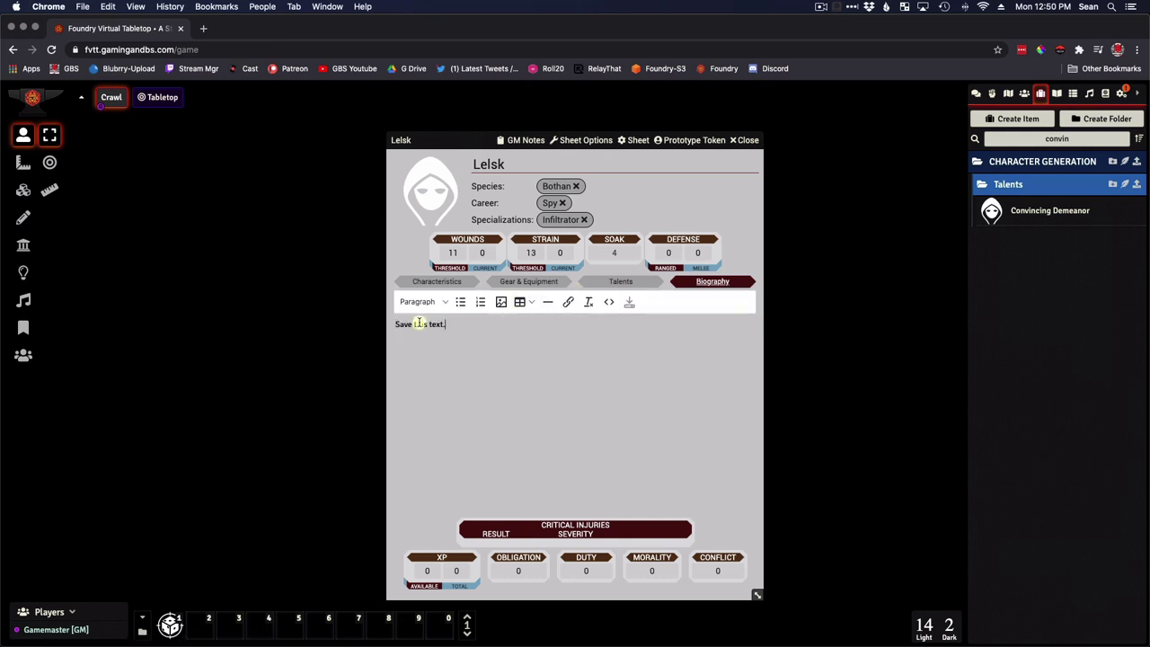
key(super+a)
key(BackSpace)
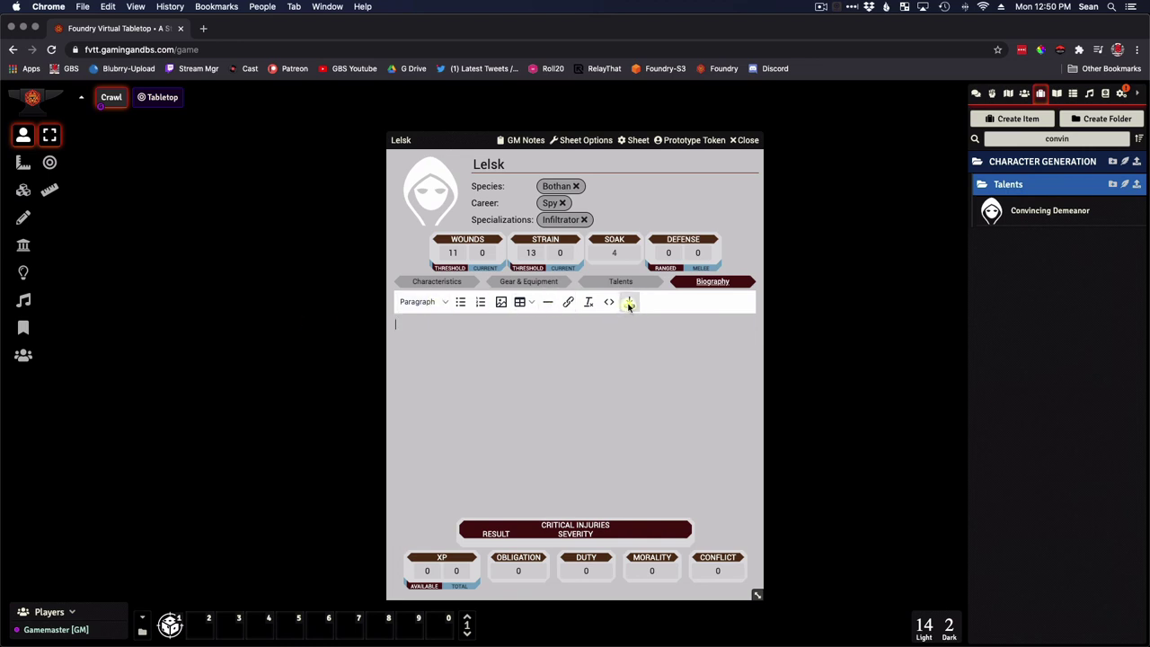
click(628, 304)
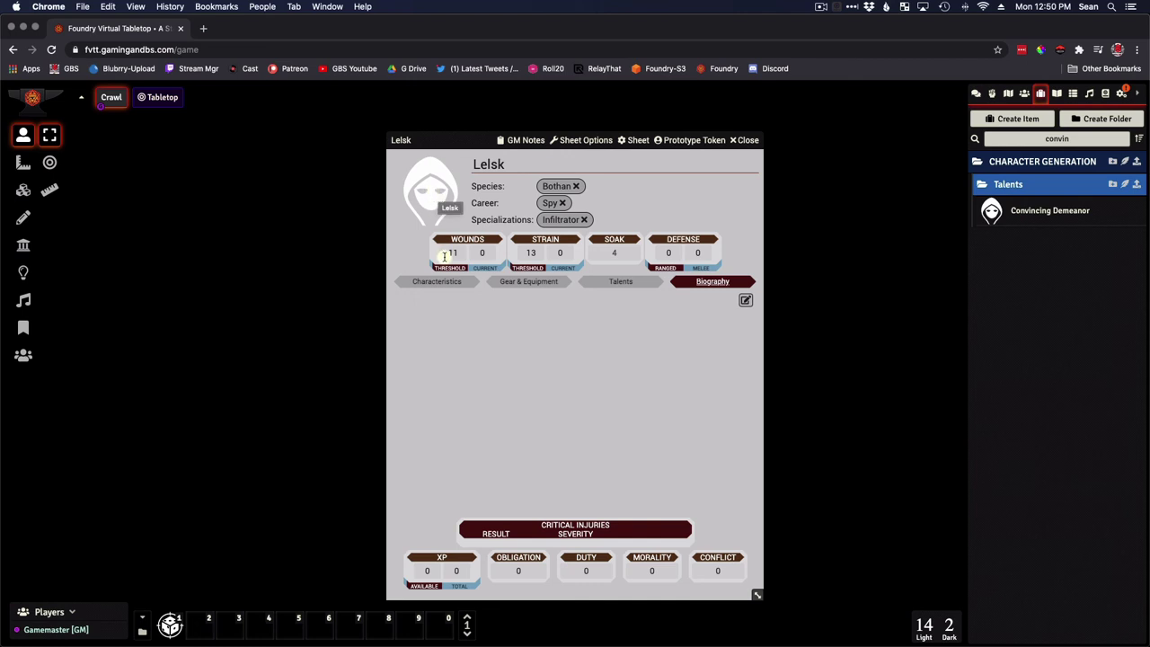
- Browse for a new portrait image for Lelsk in the star_wars folder of the Amazon S3 storage
click(432, 190)
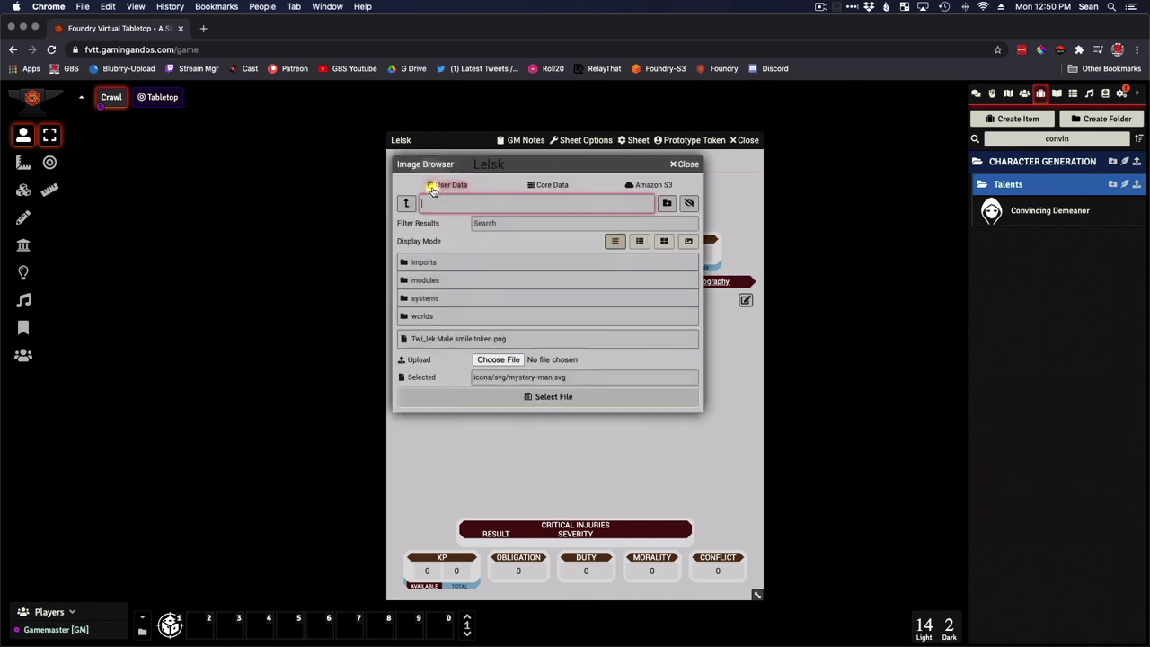
click(680, 165)
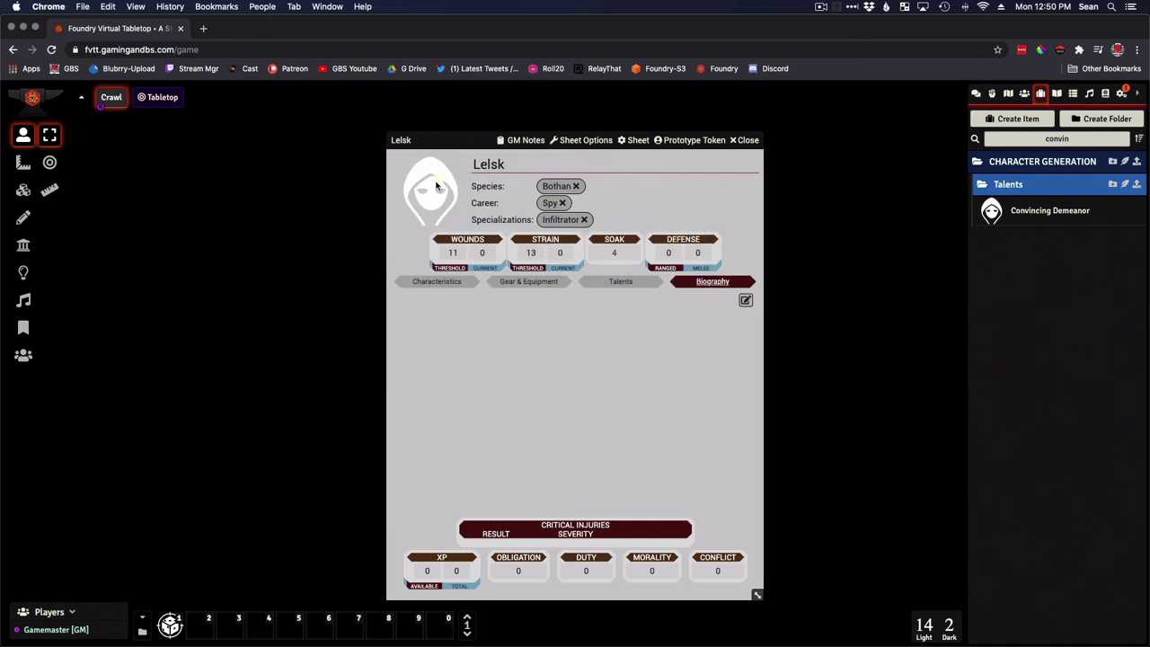
click(428, 201)
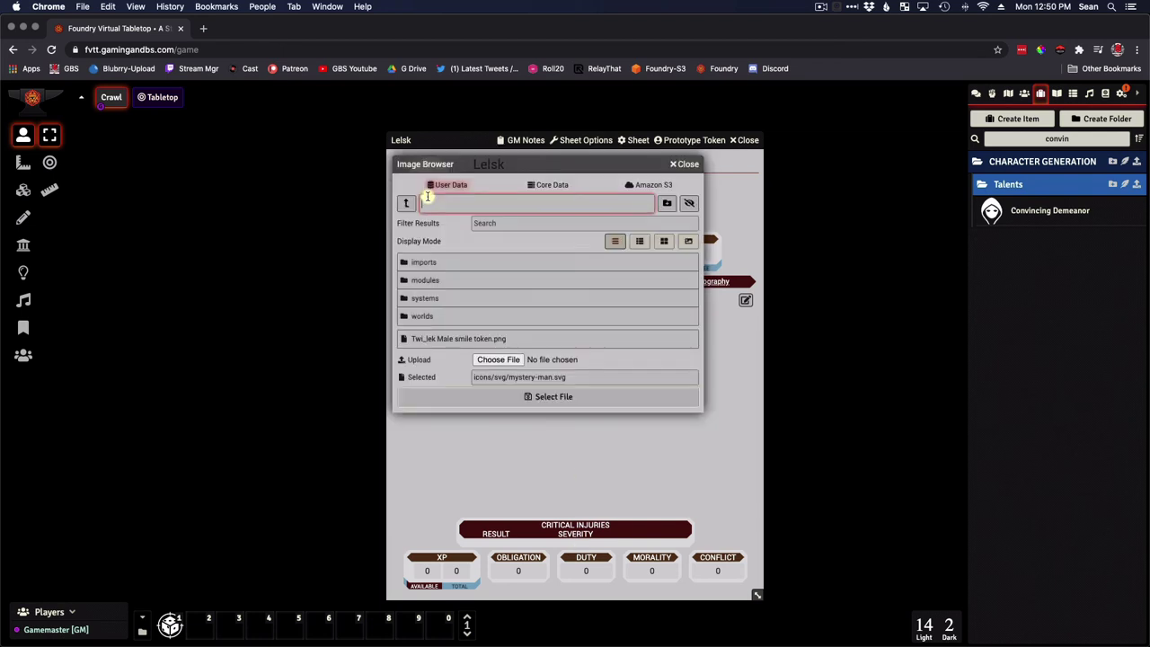
click(640, 185)
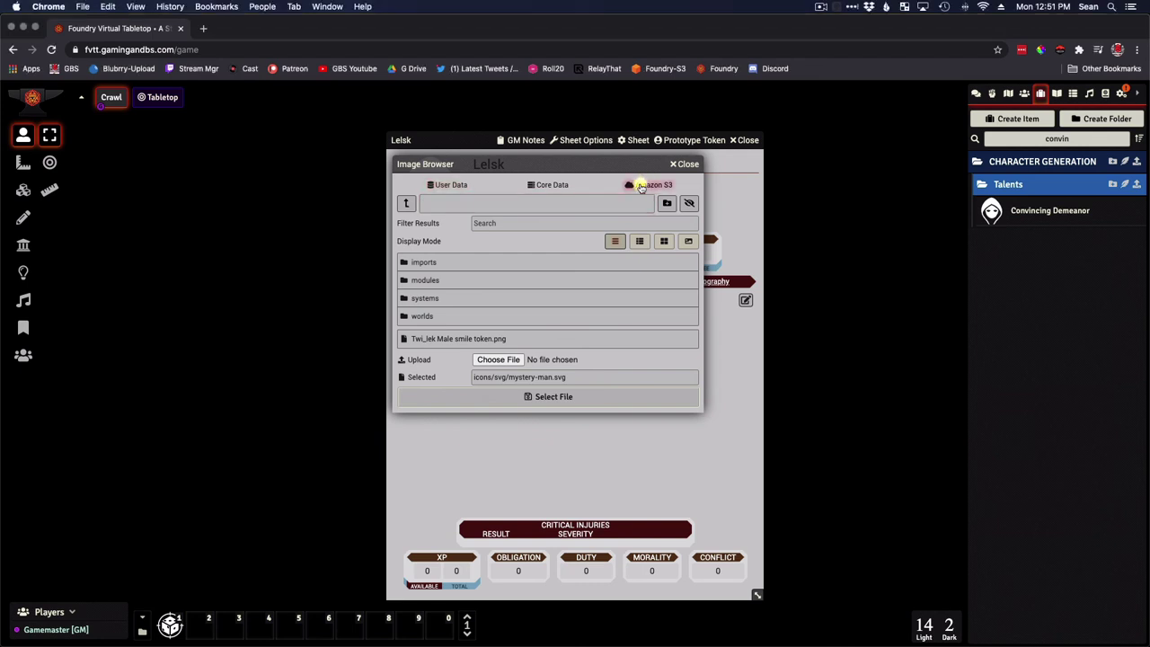
click(419, 316)
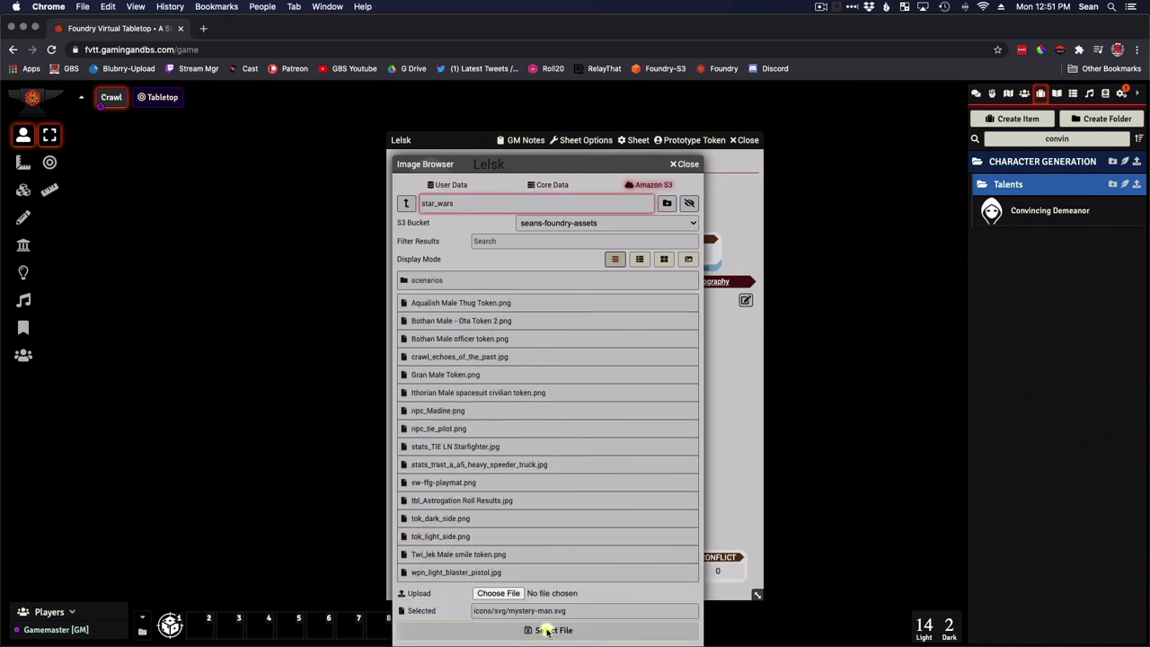
- Upload Bothan Woman Scoundrel token.png from the 0 Tokens folder in Star Wars RPG and set it as Lelsk's portrait
click(502, 595)
scroll(359, 199, down, 10)
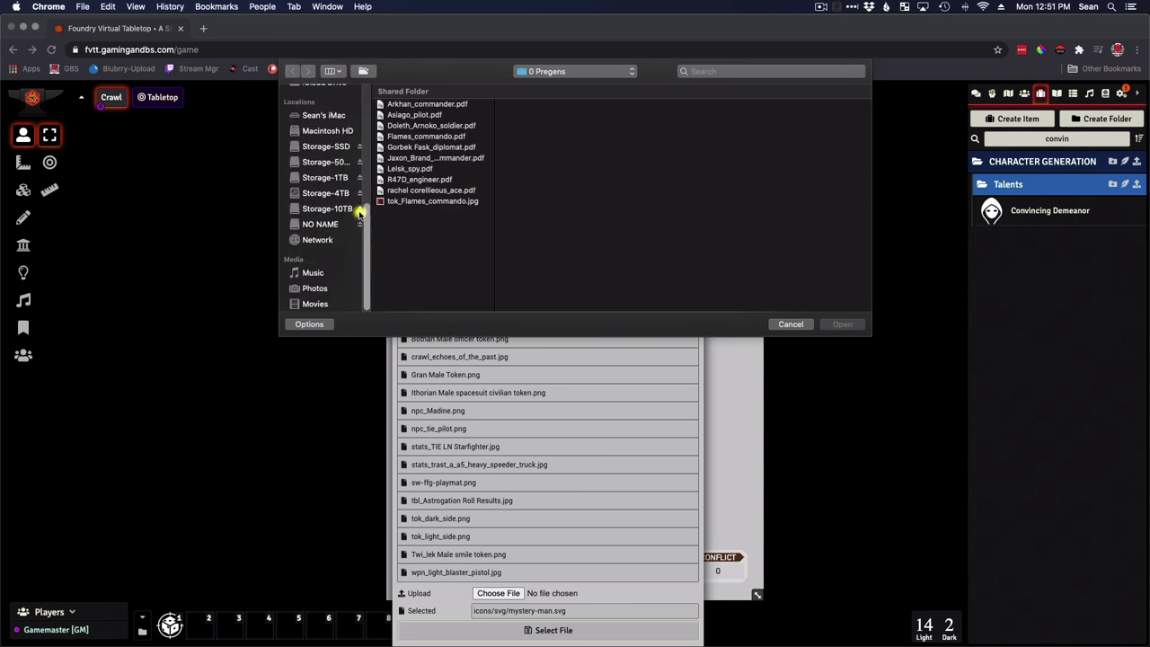
scroll(305, 206, up, 5)
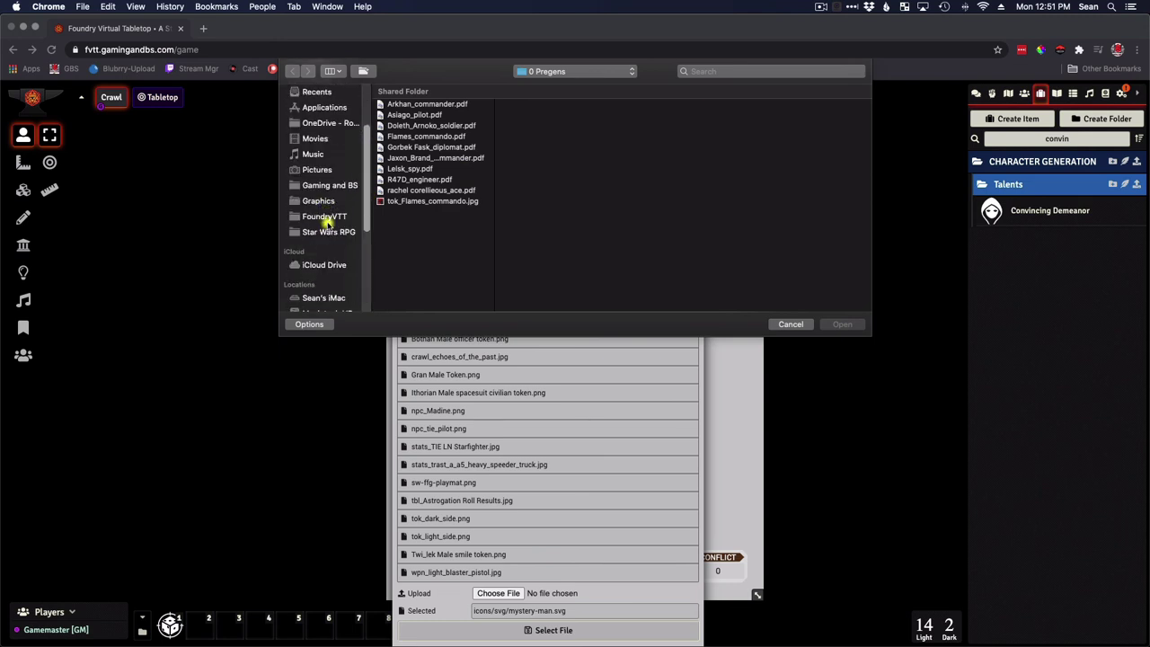
click(327, 232)
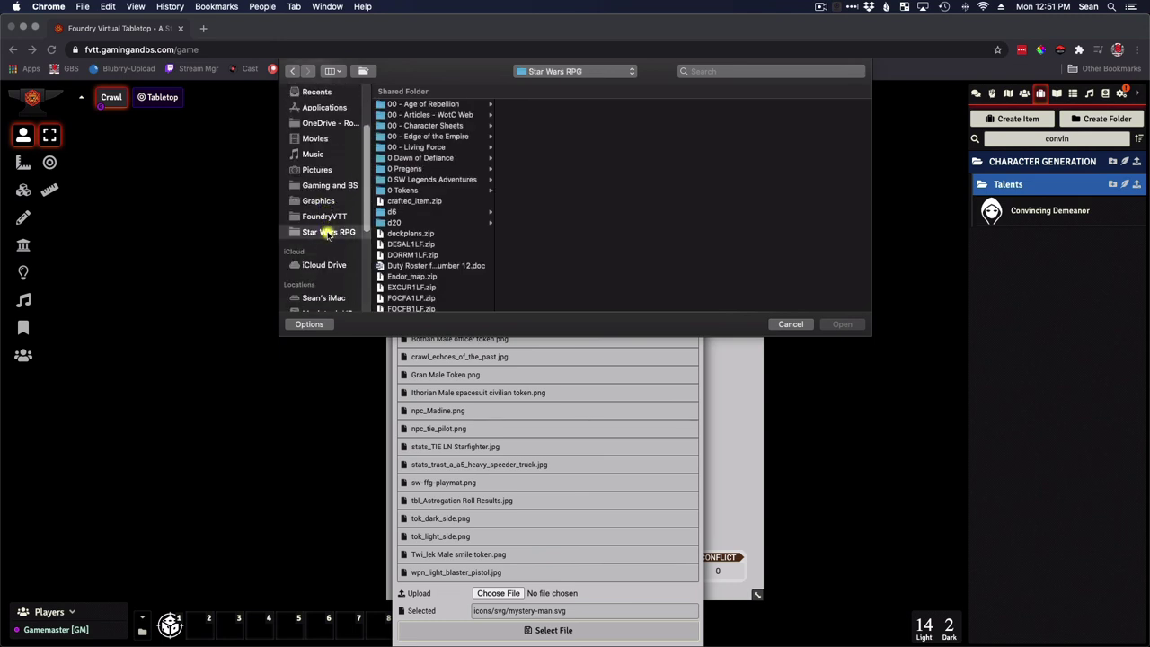
click(424, 191)
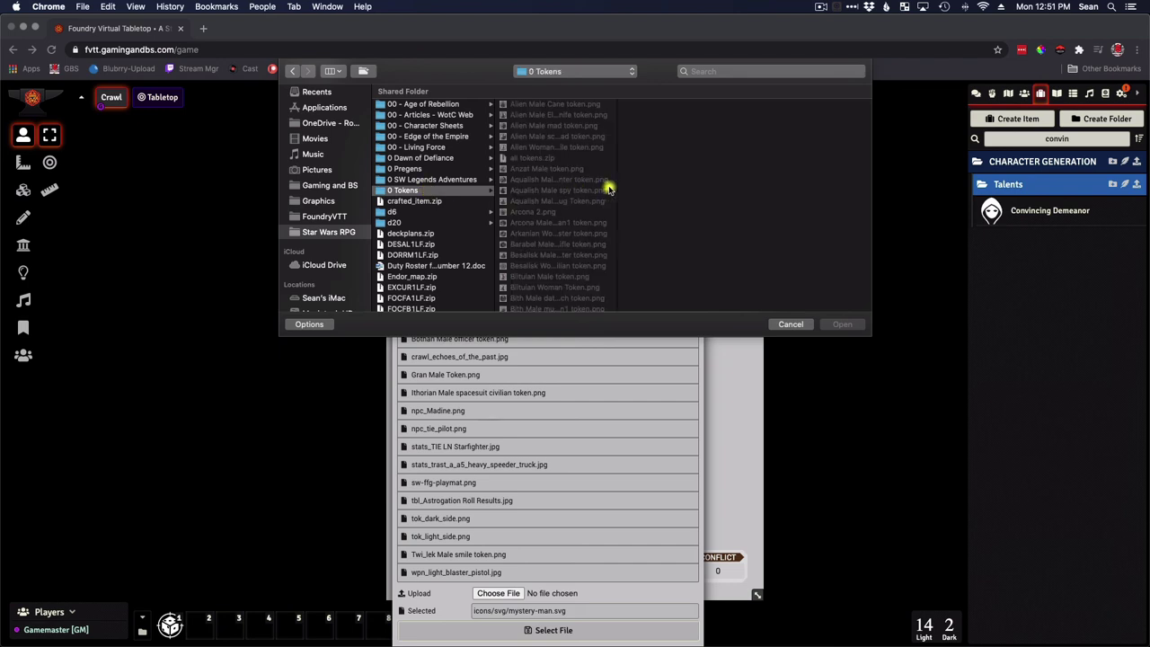
click(544, 234)
scroll(544, 235, down, 3)
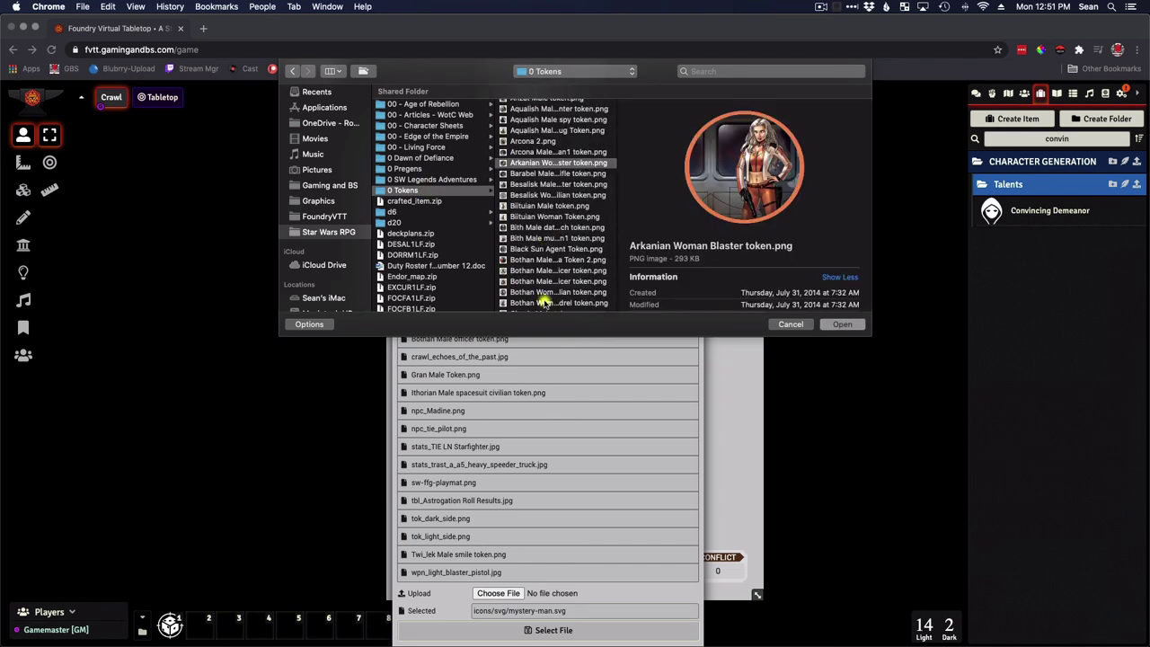
click(545, 292)
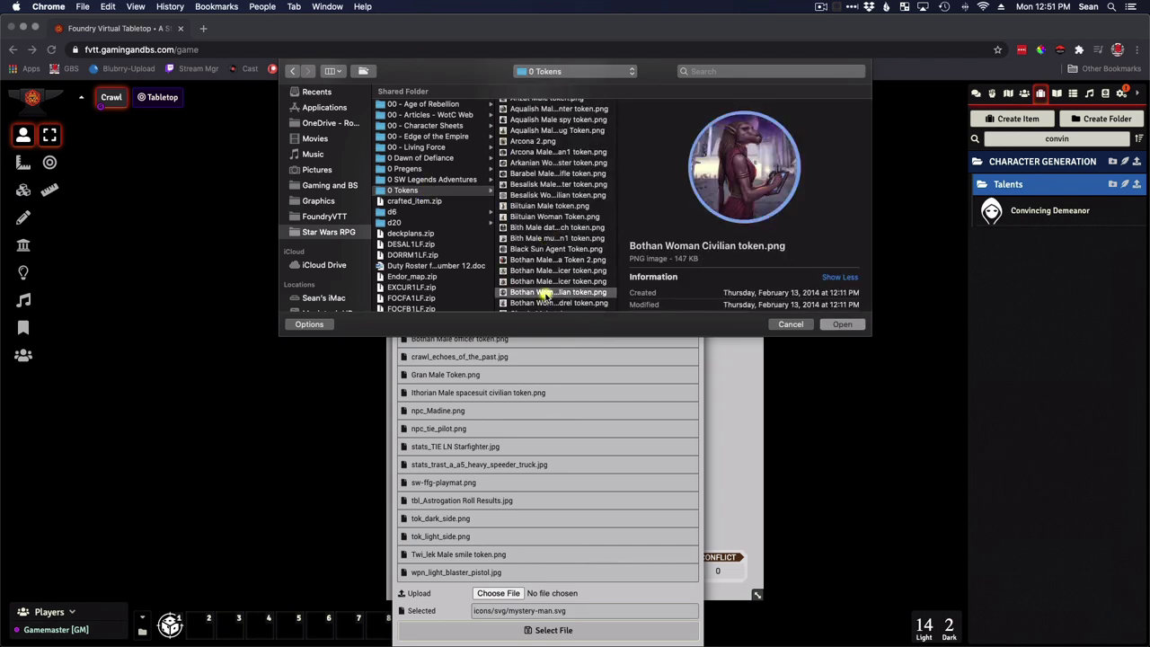
click(545, 303)
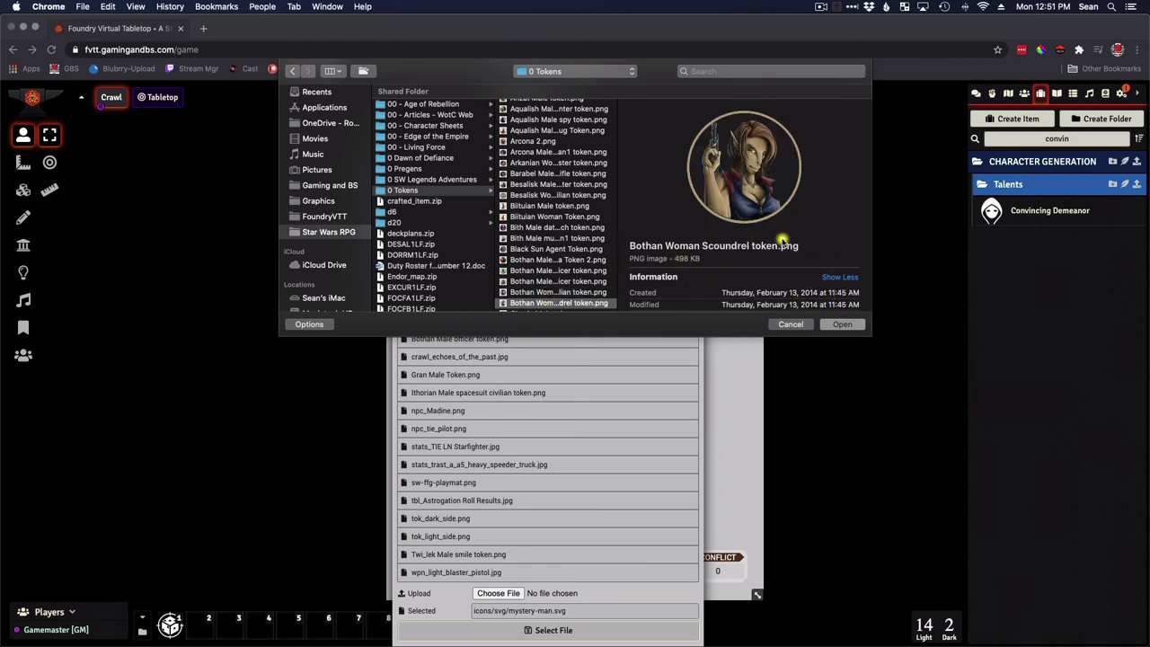
click(839, 323)
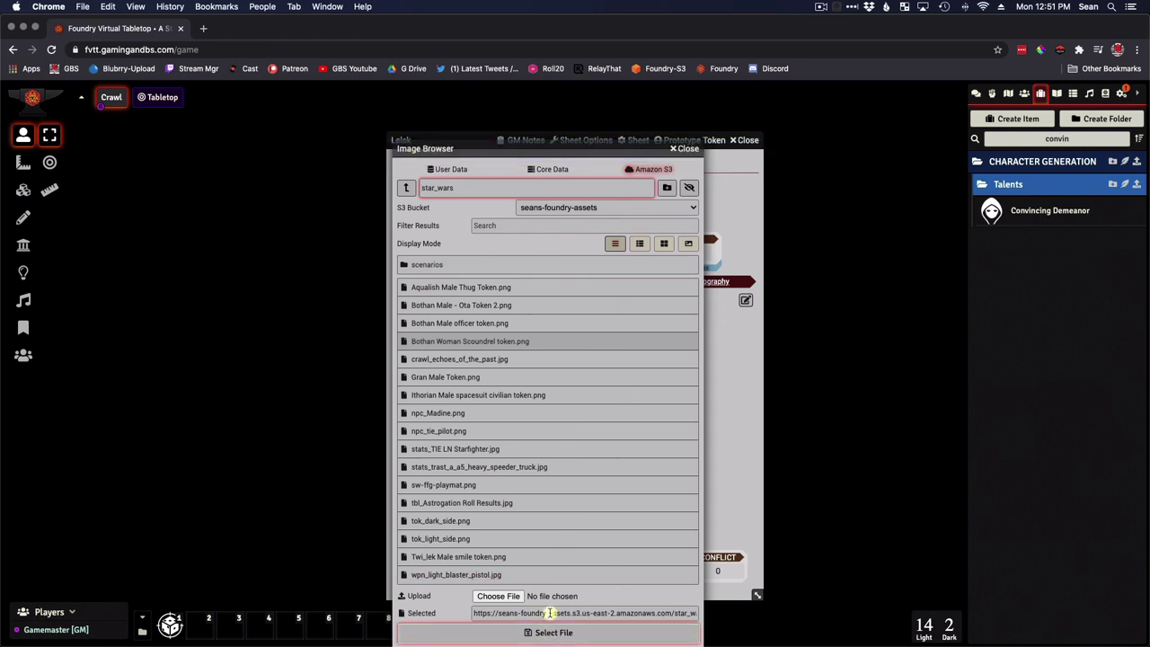
click(549, 636)
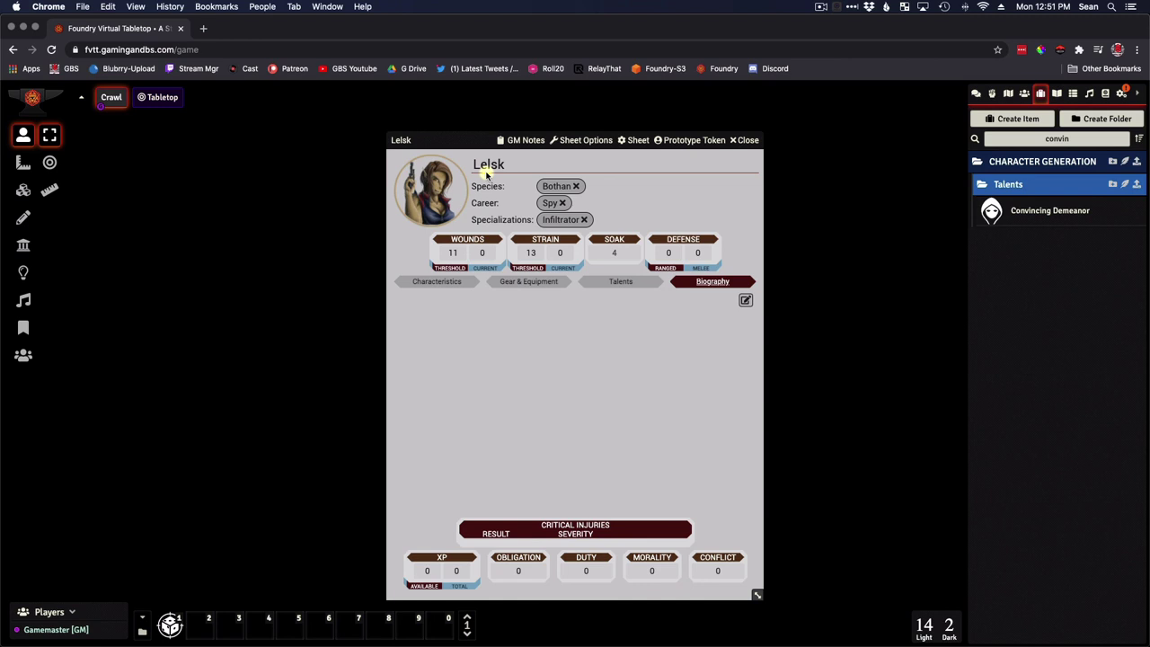
- Show Lelsk's characteristics and skills again
click(431, 282)
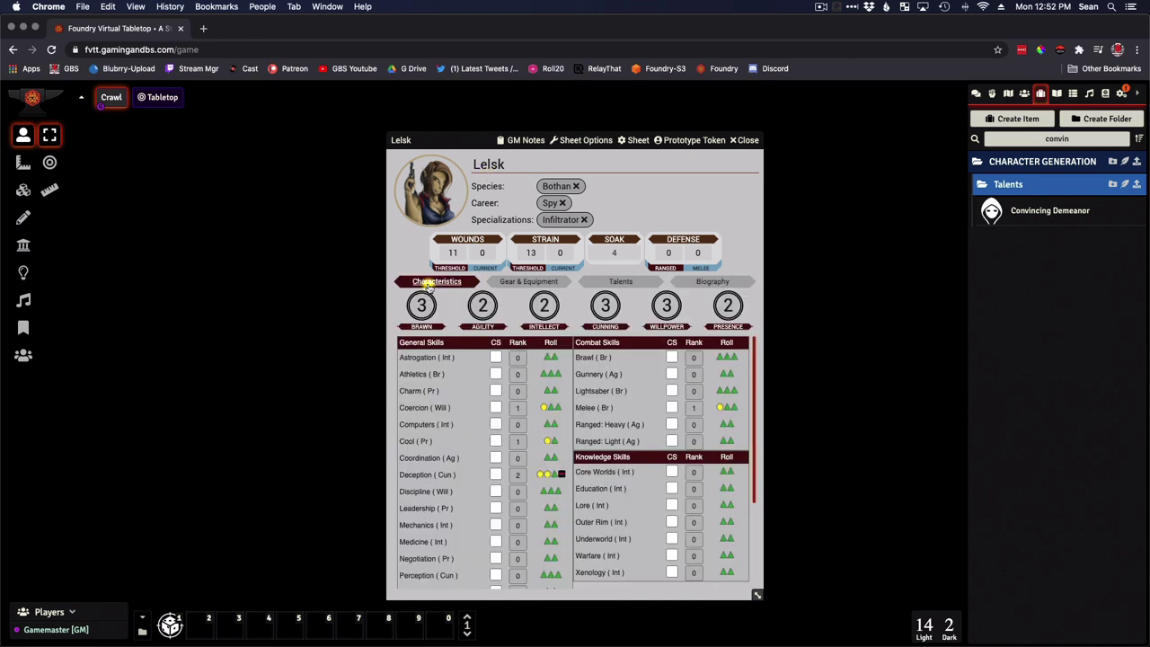